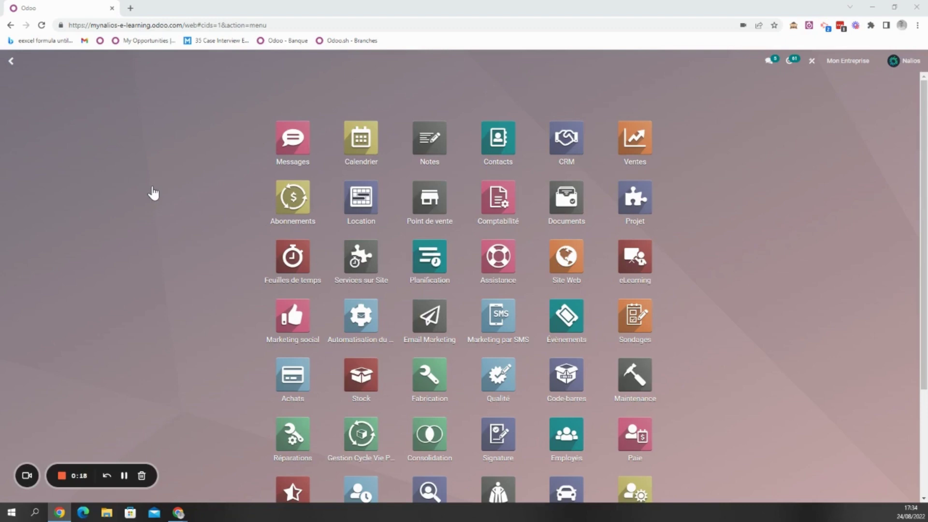
# Step: Open the Parc automobile app to show the vehicle overview
pyautogui.scroll(-2, 157, 189)
pyautogui.scroll(-1, 157, 184)
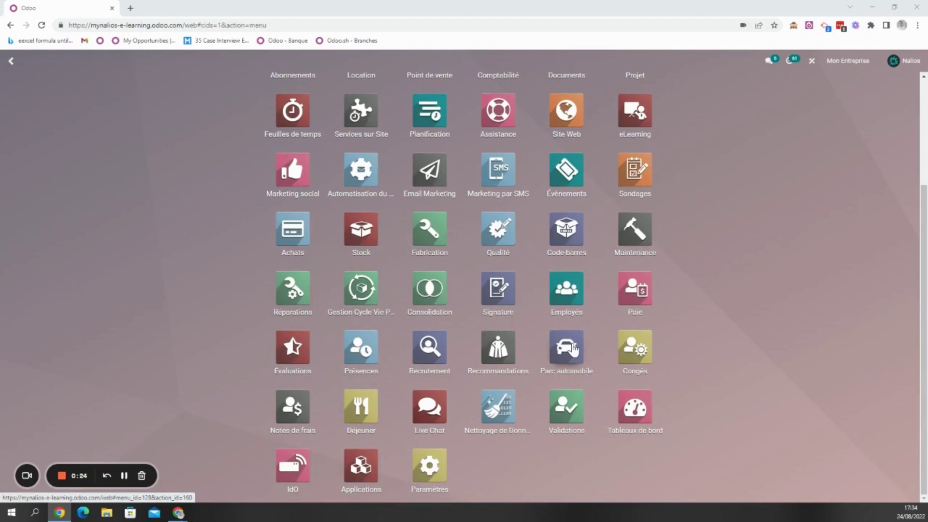
pyautogui.click(574, 349)
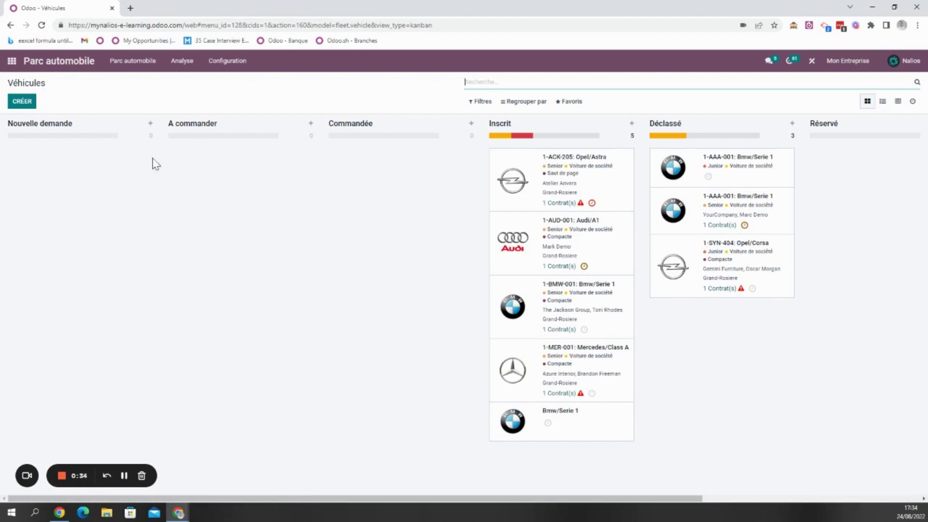
pyautogui.moveTo(538, 169); pyautogui.dragTo(523, 157)
# Step: Create a new vehicle record with Bmw/Serie 1 as its model
pyautogui.click(23, 102)
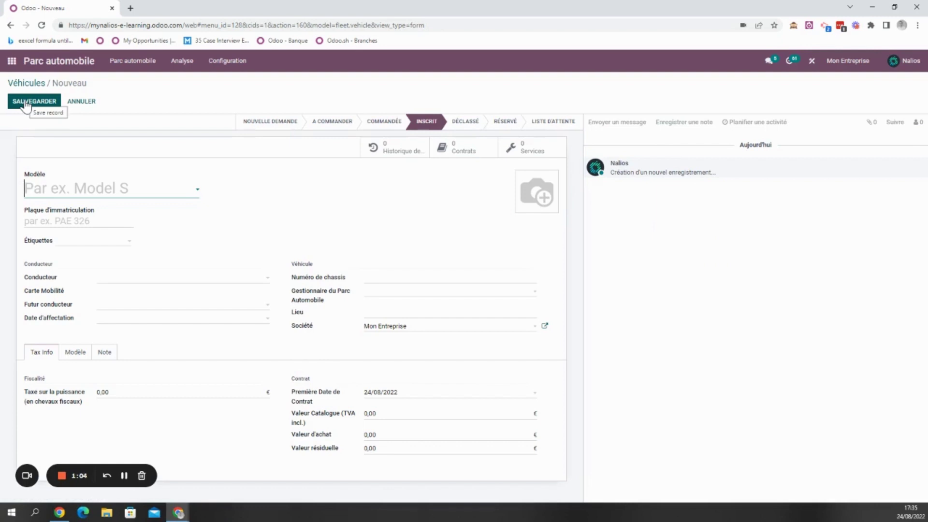
pyautogui.write('série')
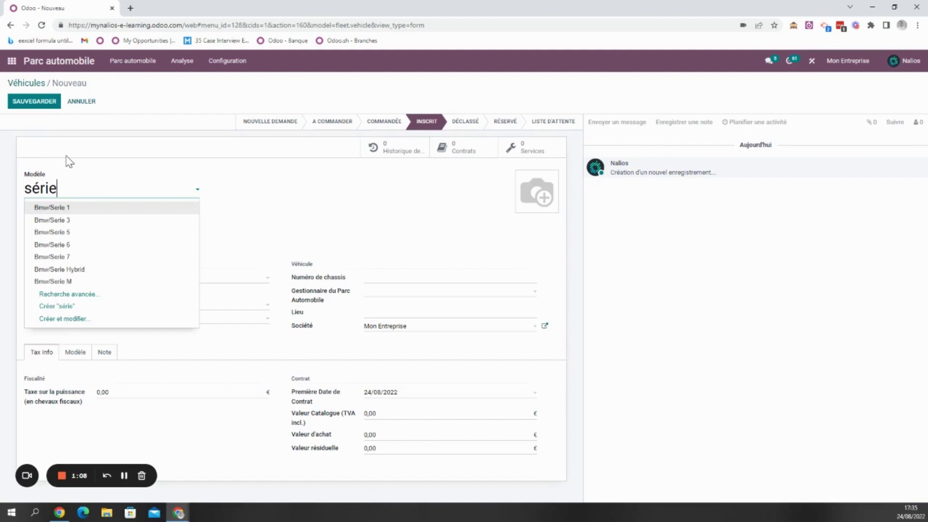
pyautogui.click(60, 209)
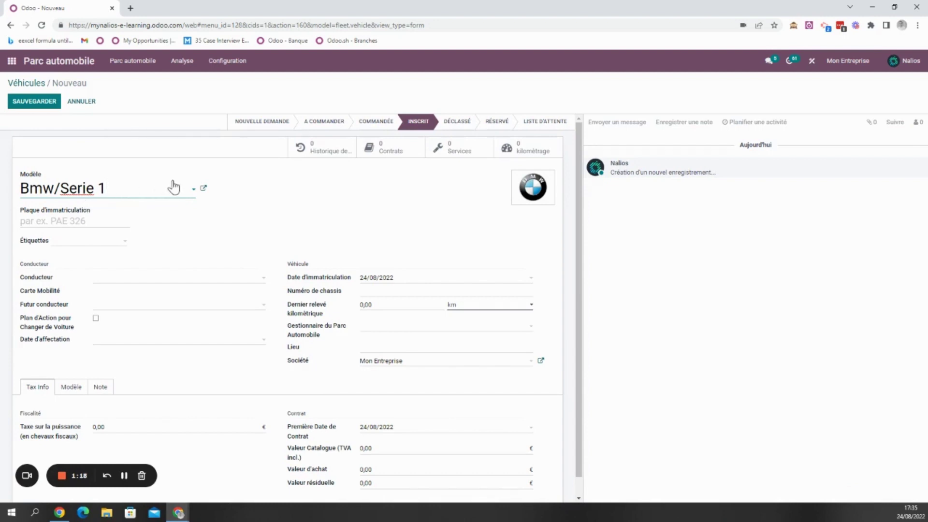
# Step: Review the Serie 1 model's technical information and suppliers, and save the model record
pyautogui.click(203, 190)
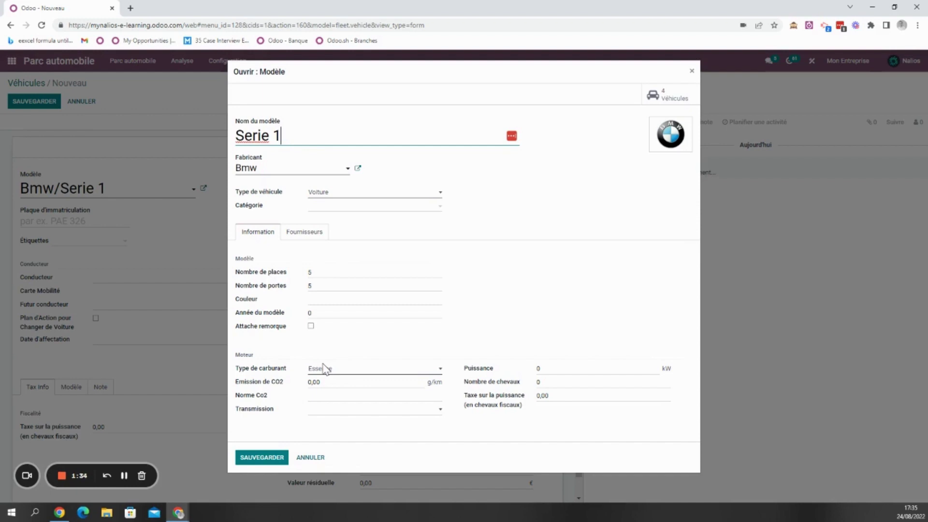
pyautogui.click(307, 235)
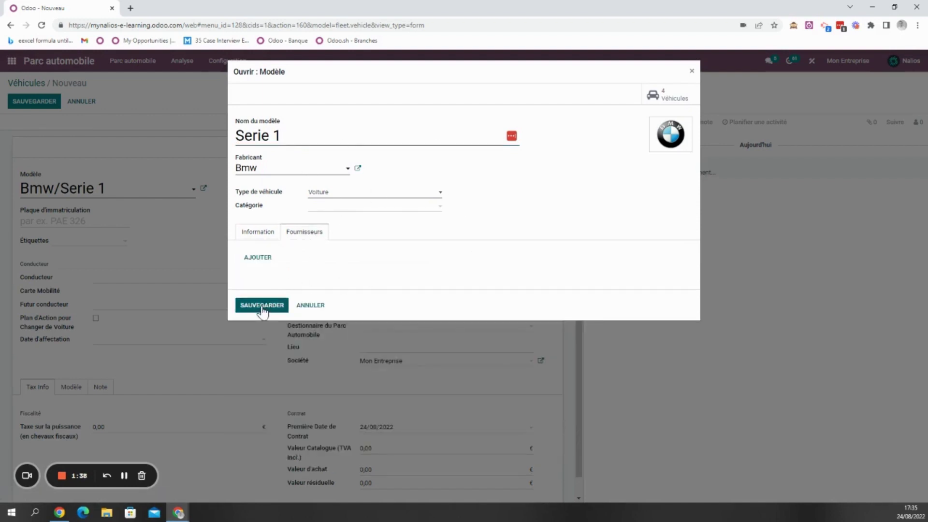
pyautogui.click(272, 234)
pyautogui.click(261, 457)
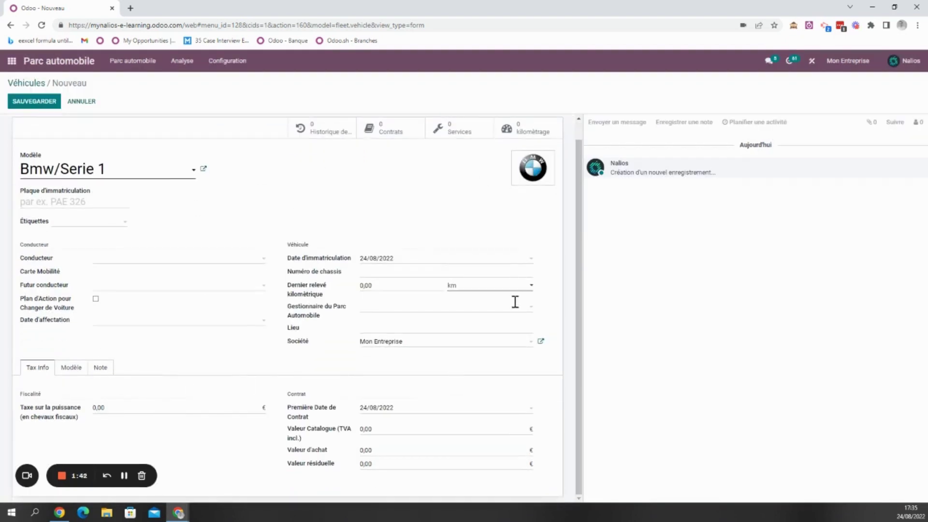
# Step: Examine the model details of the new vehicle, including transmission, seats, doors and engine data
pyautogui.scroll(1, 222, 372)
pyautogui.click(70, 387)
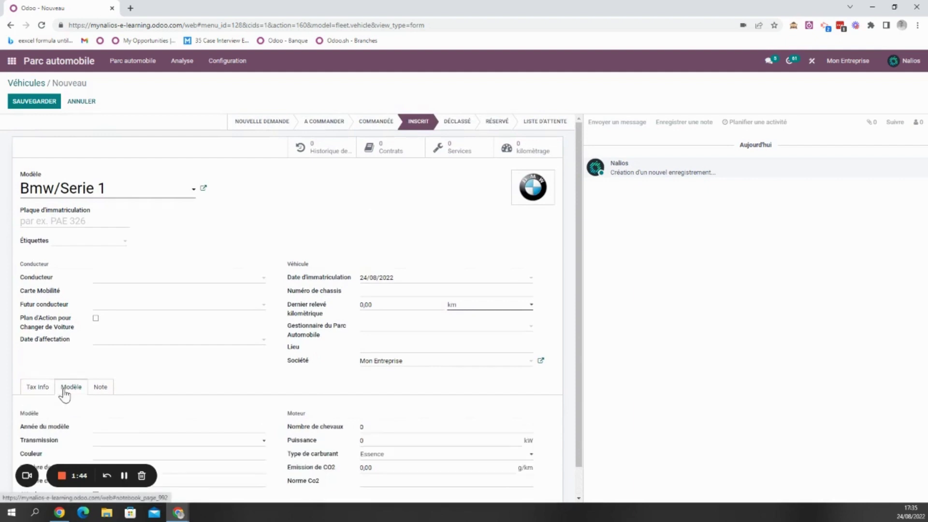
pyautogui.scroll(-1, 406, 415)
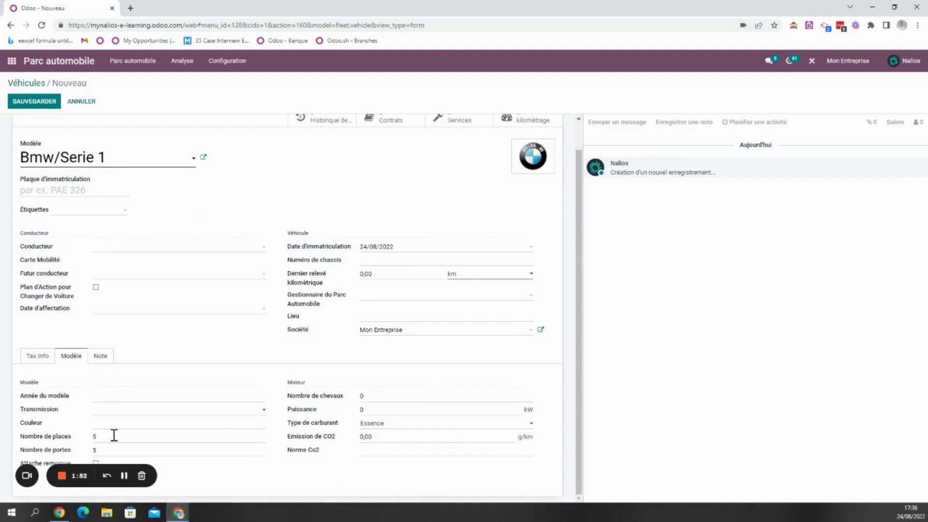
pyautogui.moveTo(114, 436); pyautogui.dragTo(91, 436)
# Step: Set the vehicle's licence plate to 1-BBB-999 and add the tags Voiture de société and Junior
pyautogui.click(56, 188)
pyautogui.write('1-BBB-999')
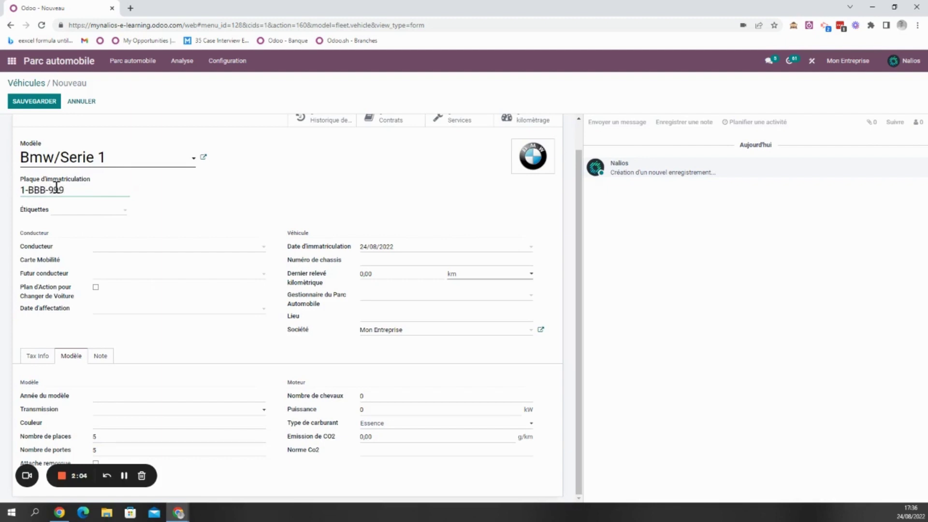
pyautogui.click(63, 211)
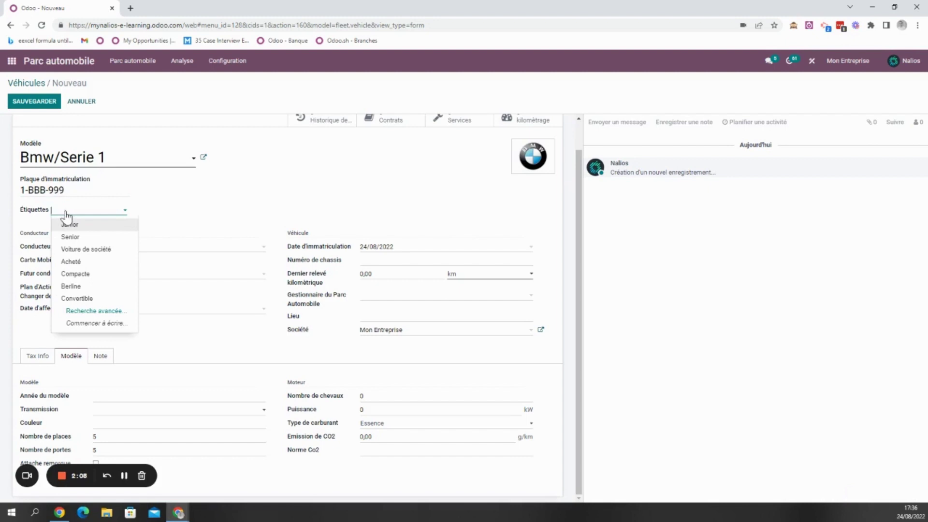
pyautogui.click(85, 250)
pyautogui.click(125, 213)
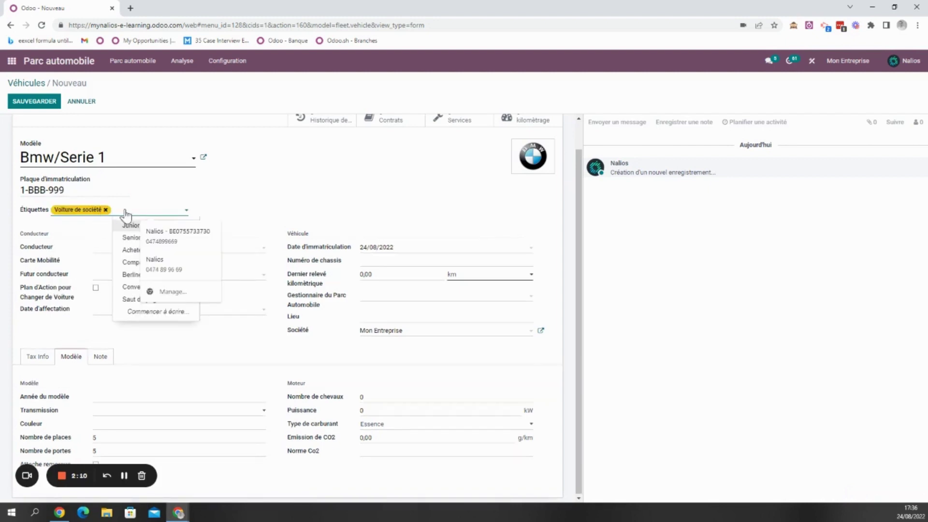
pyautogui.click(128, 225)
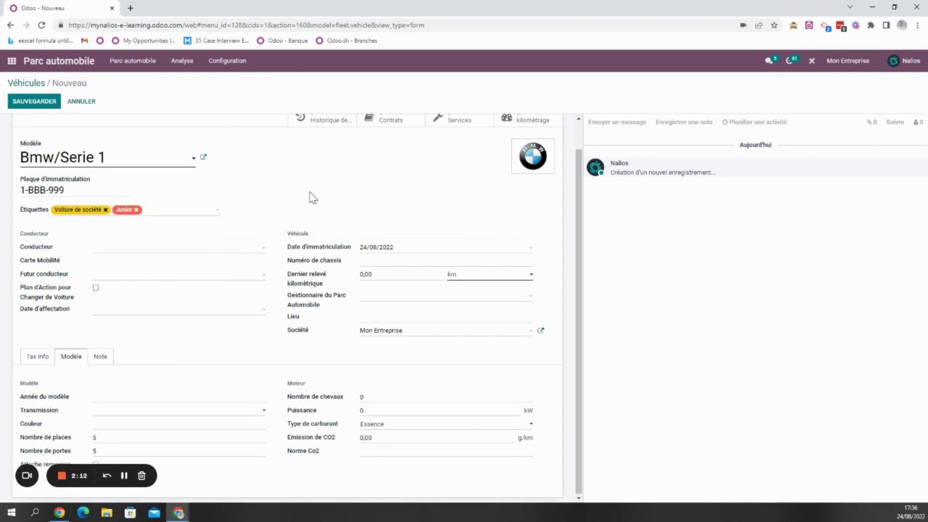
# Step: Assign the Azure Interior contact as the vehicle's driver and set the assignment date to 24/08/2022
pyautogui.click(124, 250)
pyautogui.write('colle')
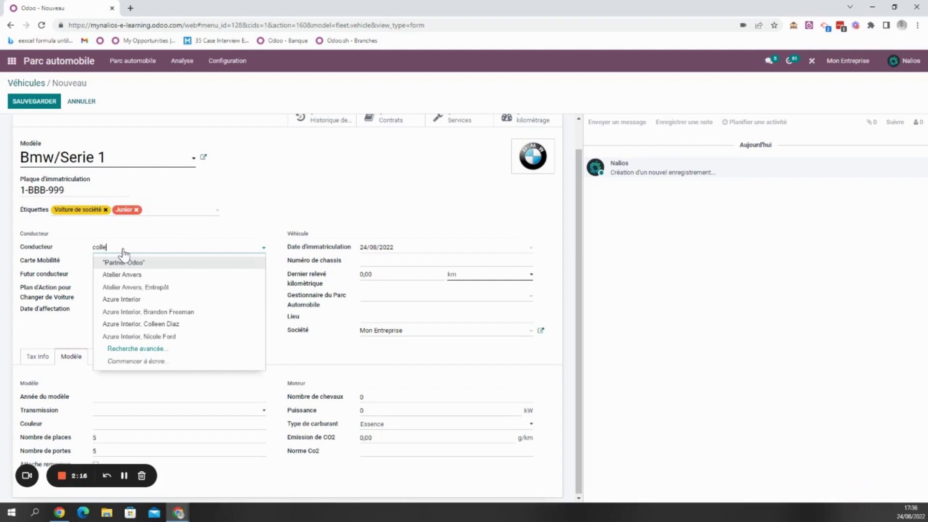
pyautogui.press('Return')
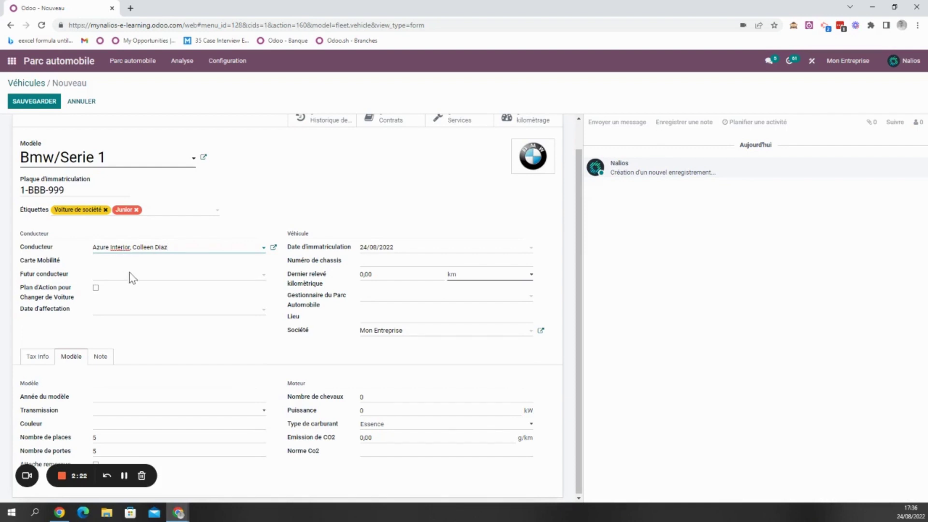
pyautogui.click(124, 310)
pyautogui.click(147, 261)
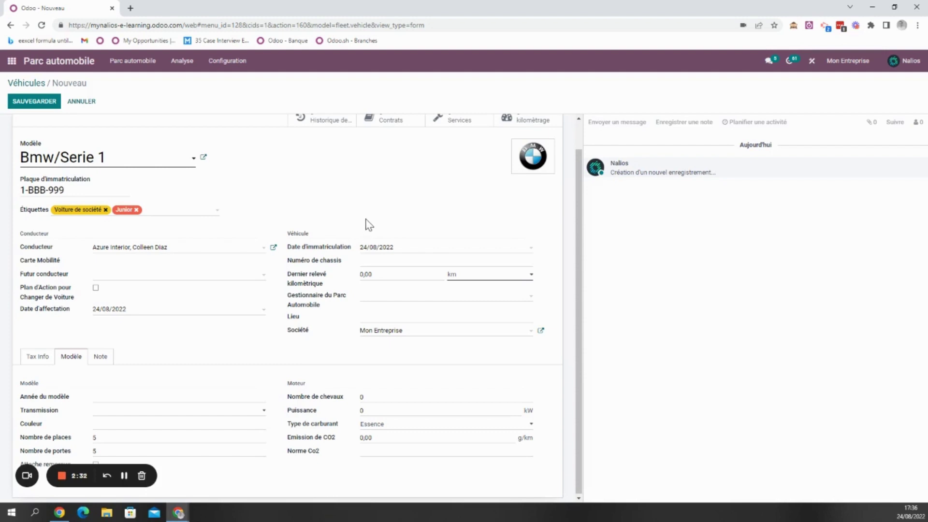
# Step: Check the vehicle's tax and contract value information and save the new vehicle record
pyautogui.scroll(1, 441, 191)
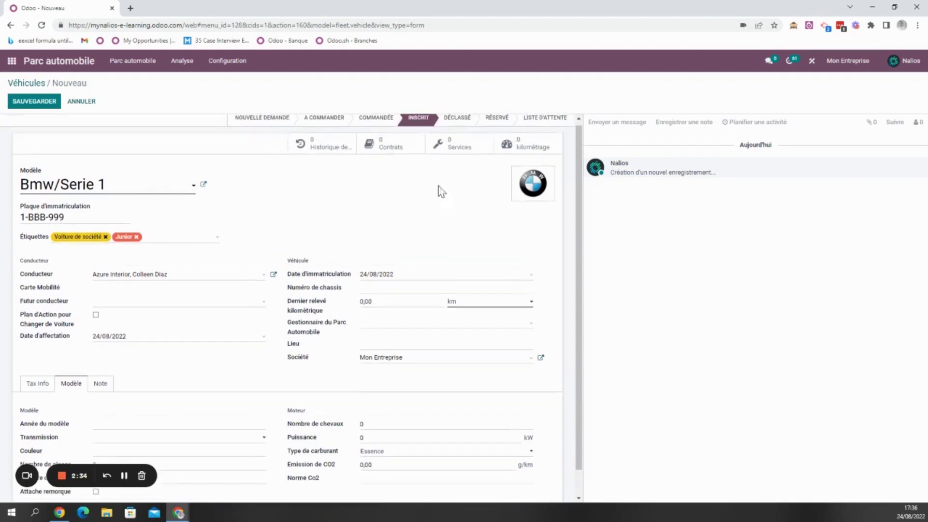
pyautogui.scroll(-1, 42, 387)
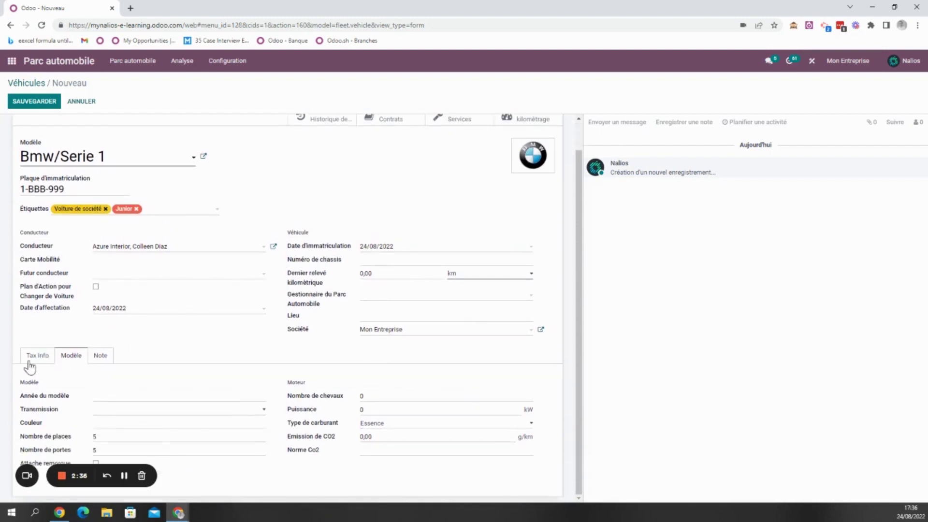
pyautogui.click(30, 358)
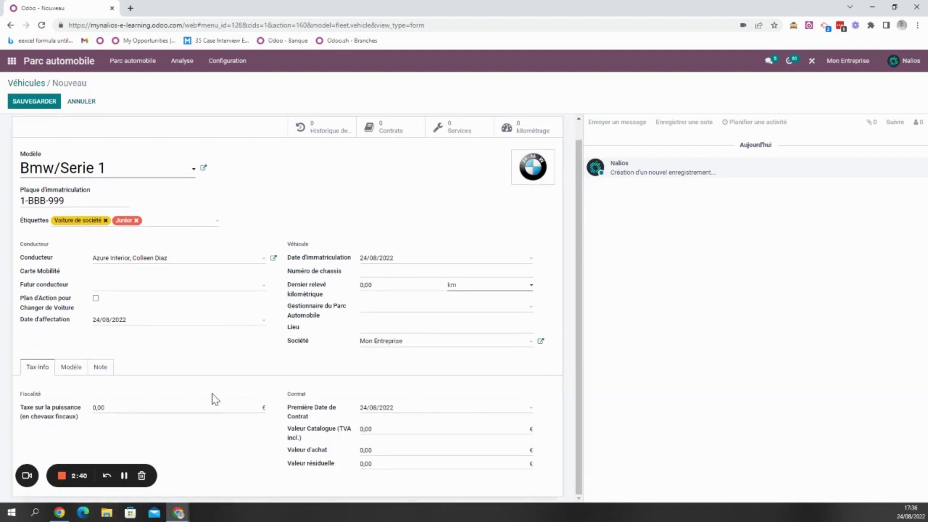
pyautogui.scroll(1, 187, 199)
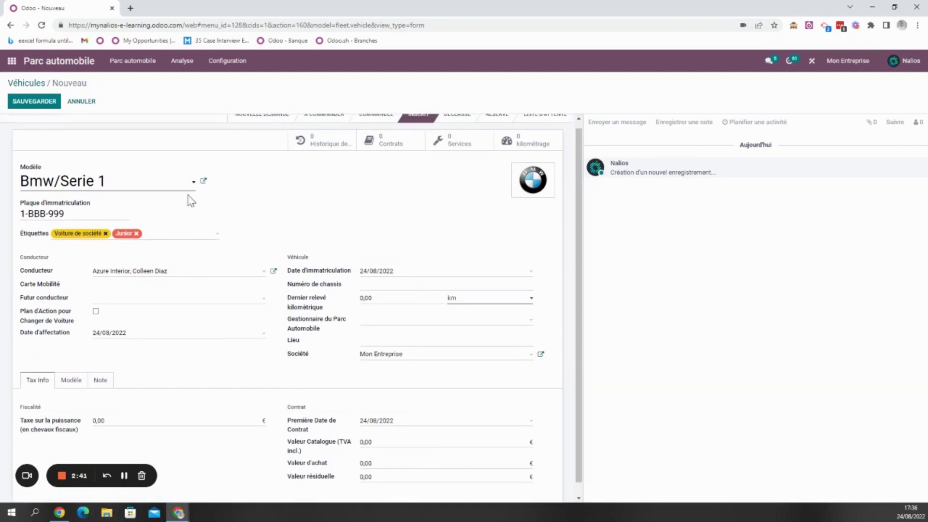
pyautogui.click(43, 104)
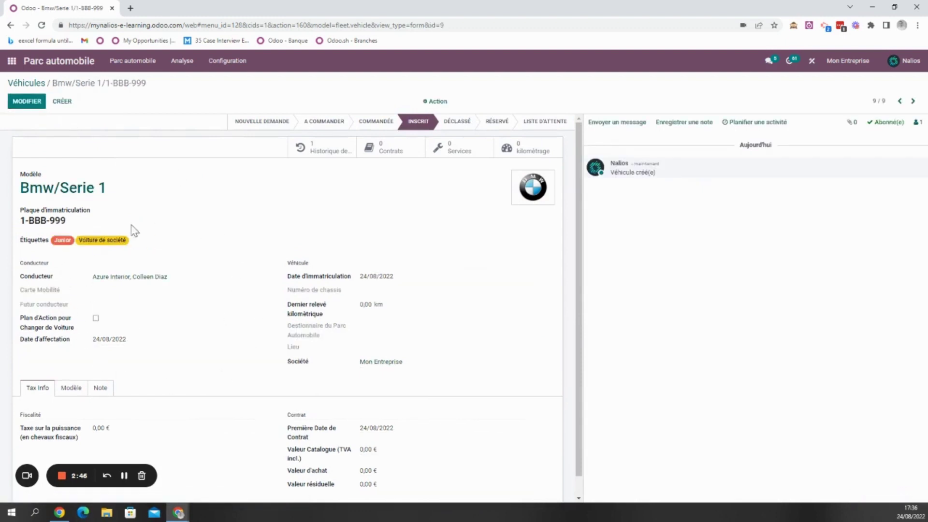
# Step: View the vehicle's driver history and replace its driver with the YourCompany contact, saving the record
pyautogui.click(337, 151)
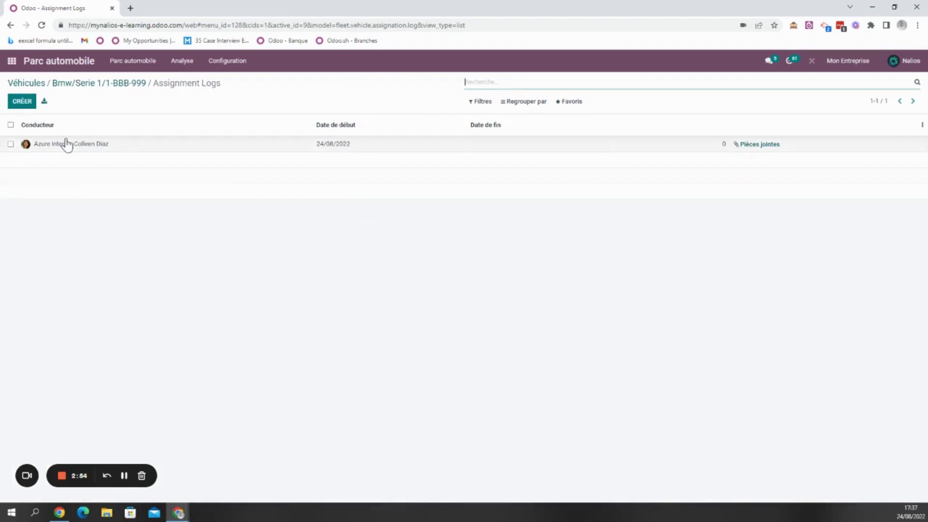
pyautogui.click(128, 87)
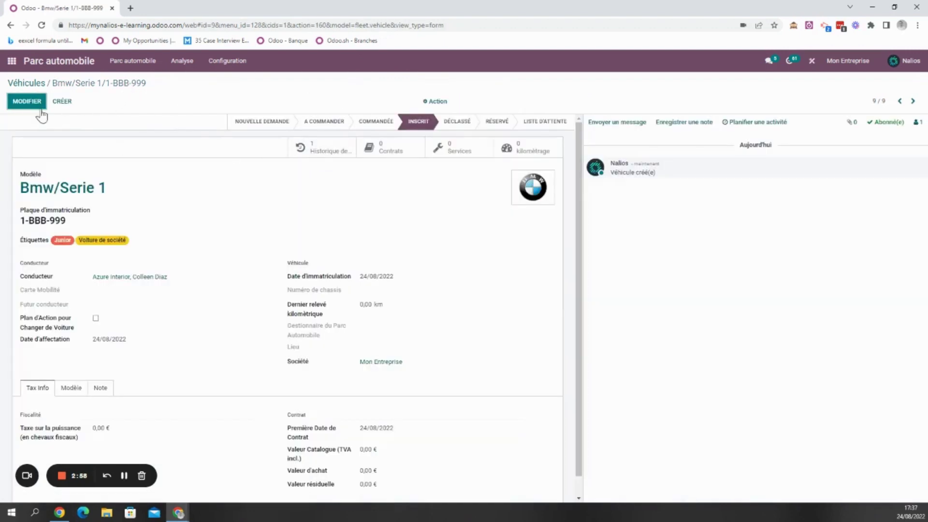
pyautogui.click(25, 104)
pyautogui.moveTo(180, 283); pyautogui.dragTo(86, 283)
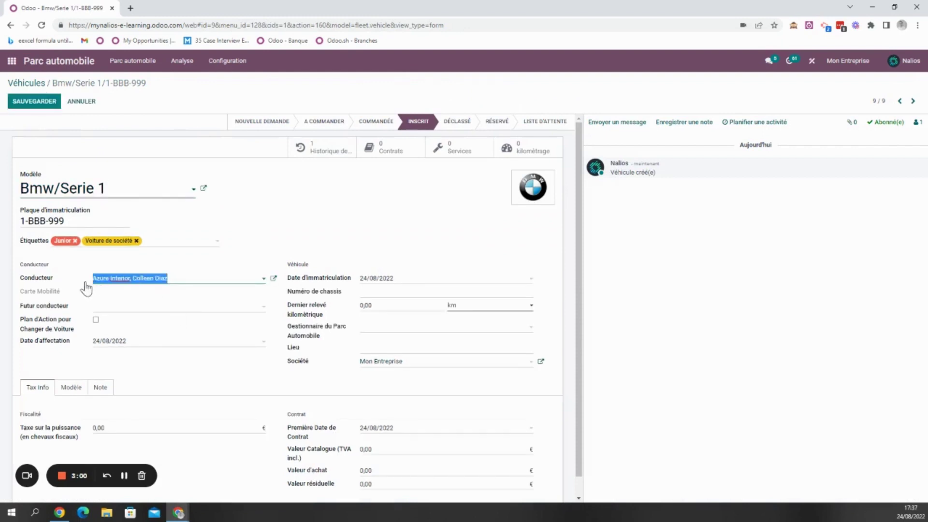
pyautogui.write('Marc')
pyautogui.press('Return')
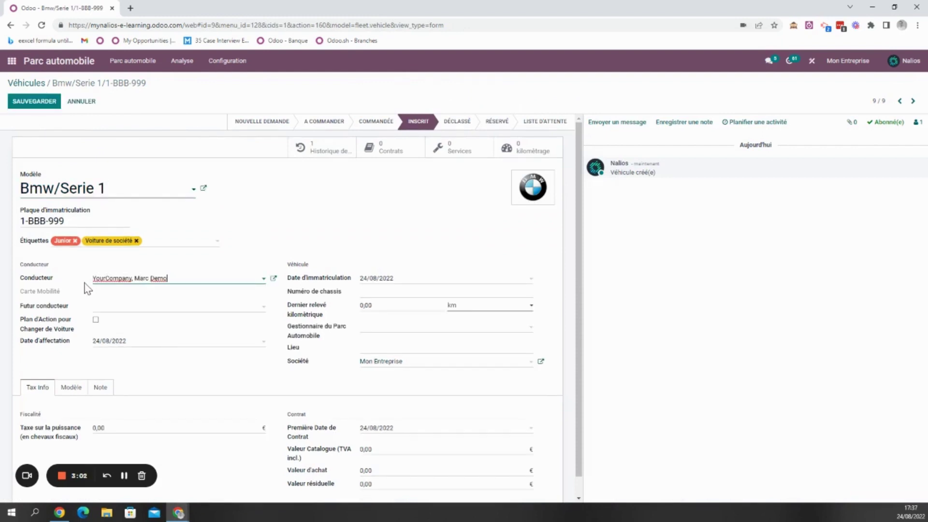
pyautogui.click(33, 101)
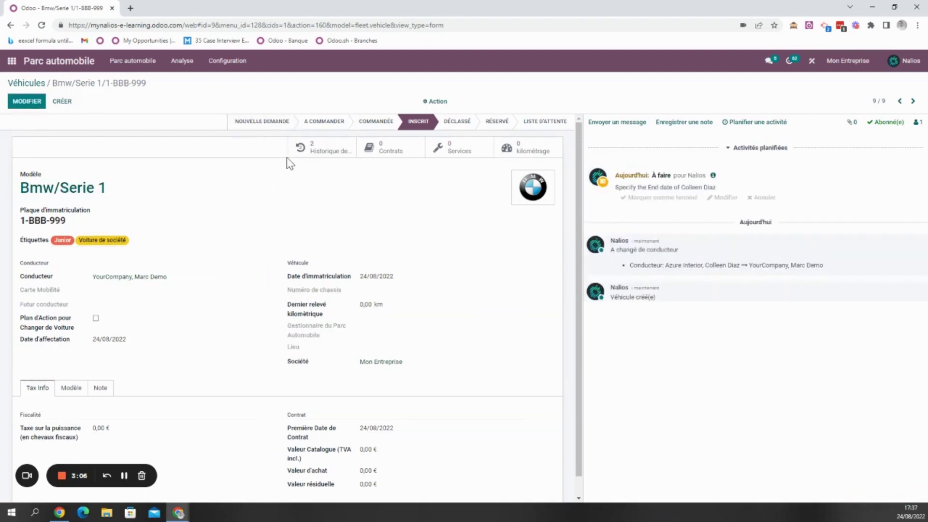
# Step: Set the end date of the Azure Interior driver's assignment to 24/08/2022 in the driver history and return to the vehicle
pyautogui.click(308, 148)
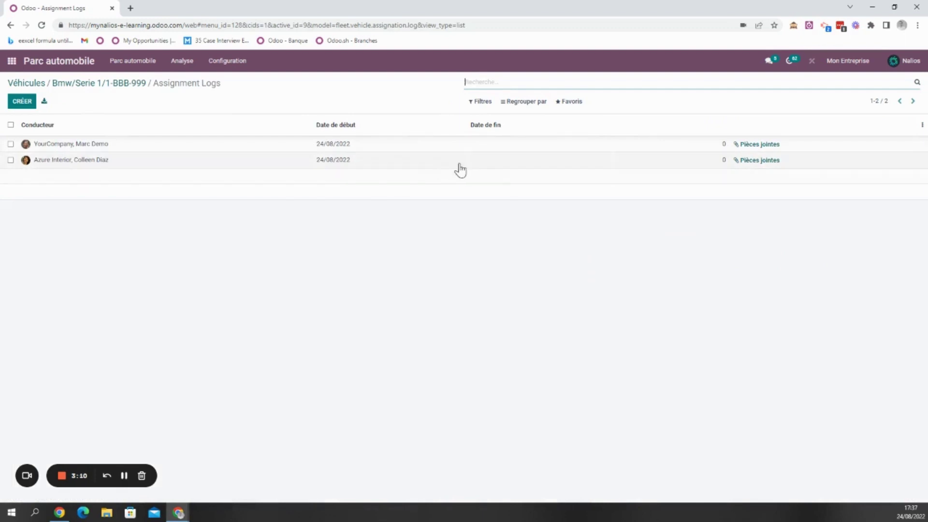
pyautogui.click(483, 166)
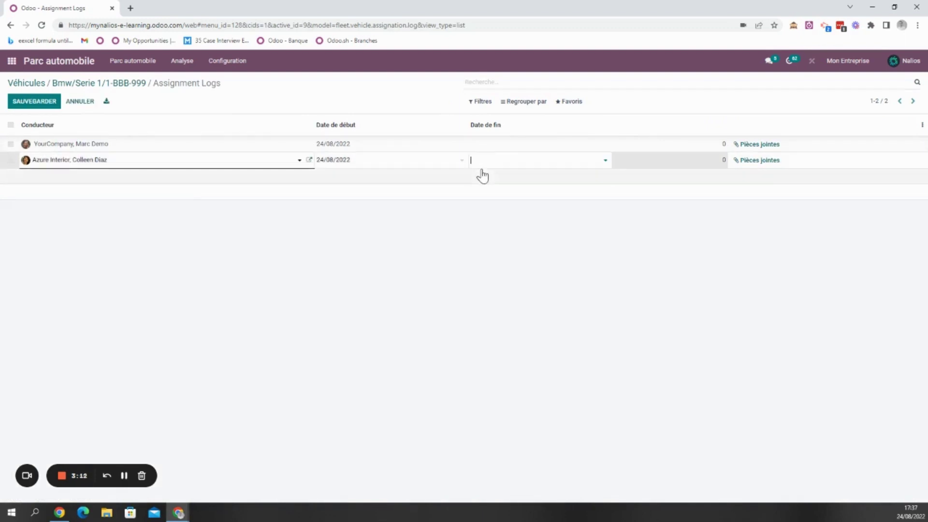
pyautogui.write('240822')
pyautogui.press('Return')
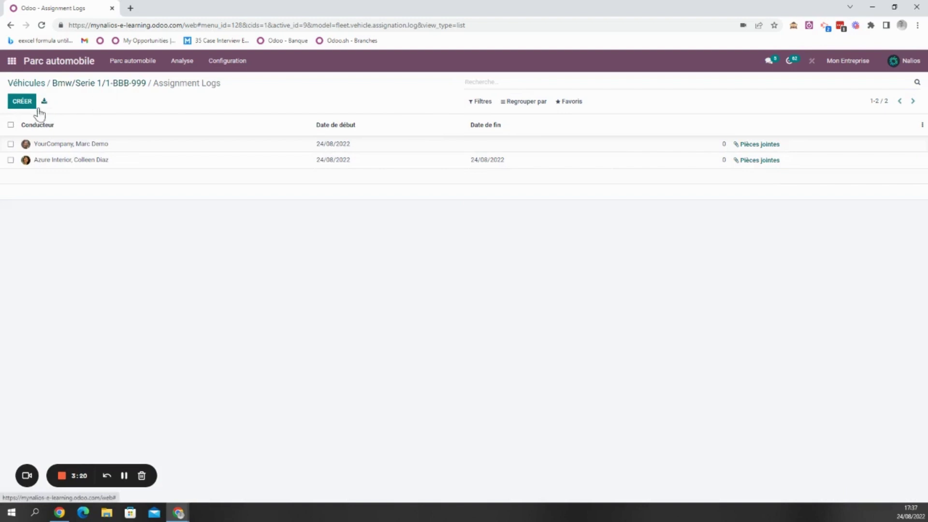
pyautogui.click(129, 85)
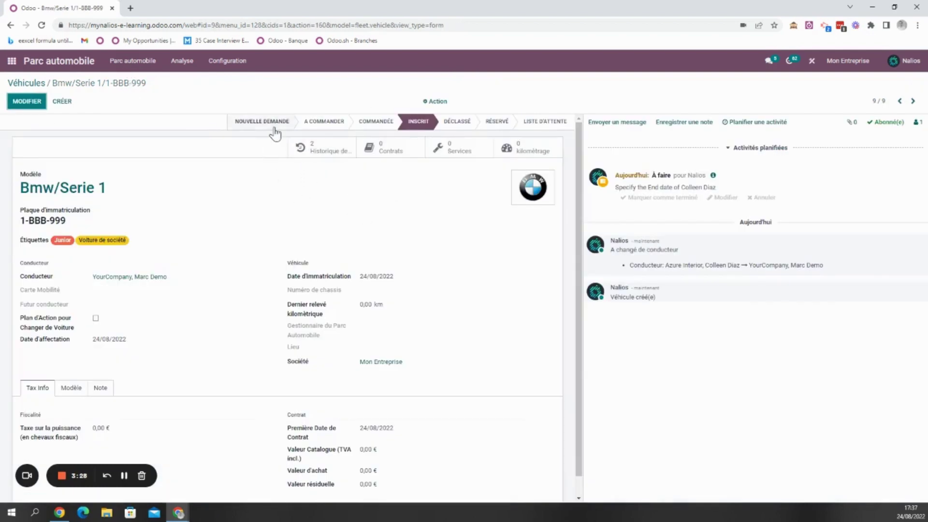
# Step: Create a new contract for the vehicle with type Location and BMW as the supplier
pyautogui.click(387, 155)
pyautogui.click(25, 104)
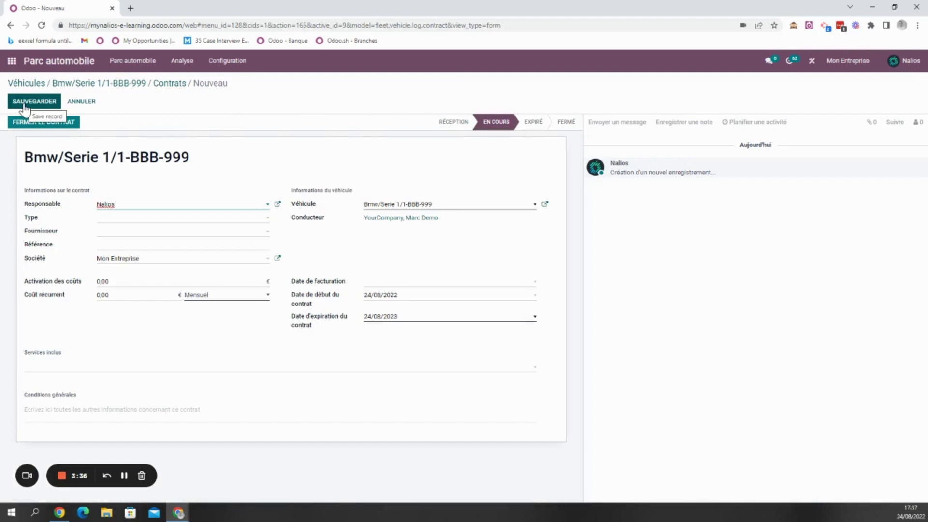
pyautogui.click(110, 220)
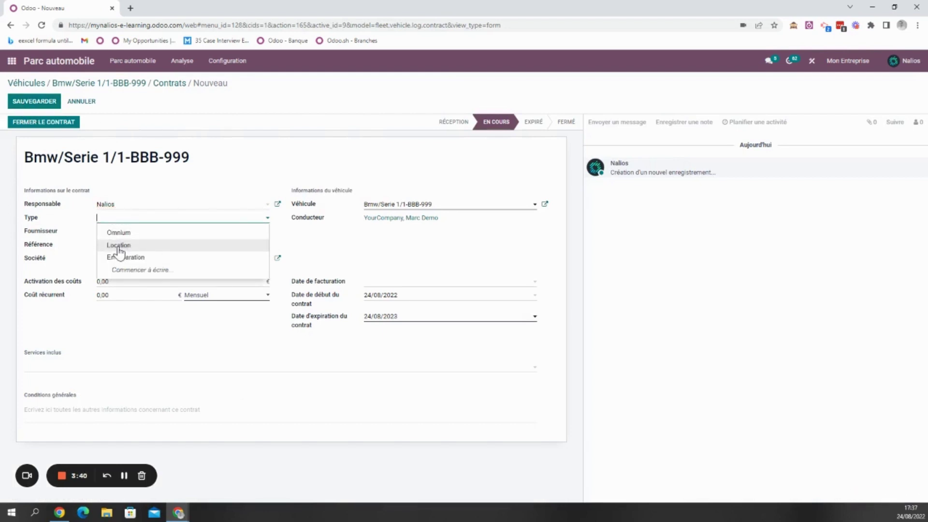
pyautogui.click(118, 245)
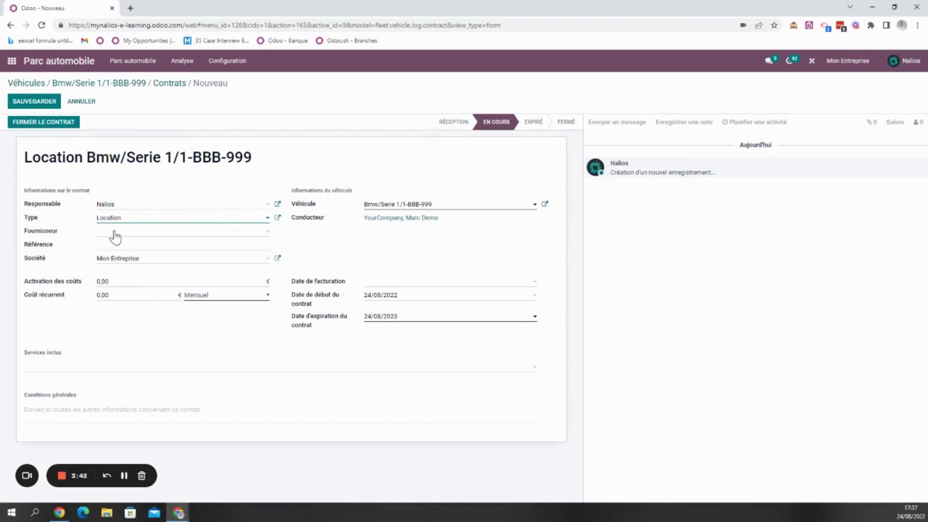
pyautogui.click(116, 233)
pyautogui.write('bmw')
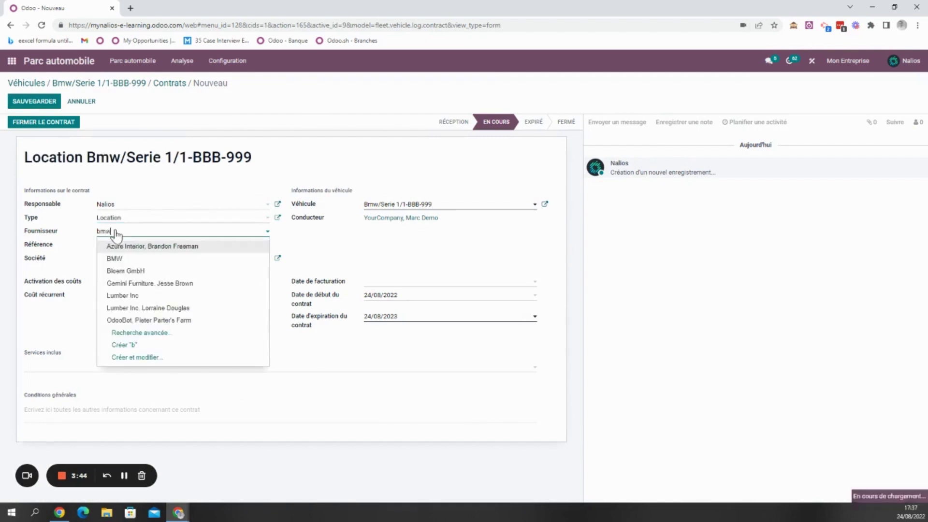
pyautogui.press('Return')
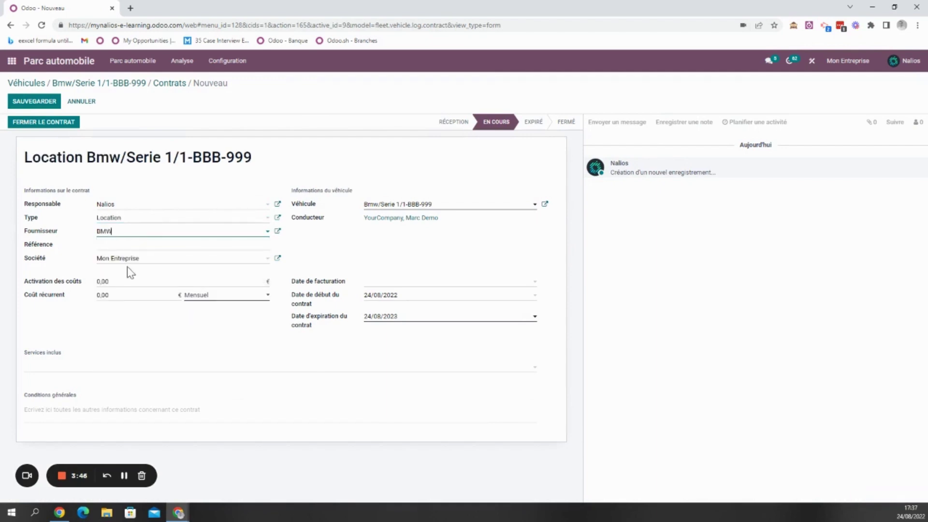
# Step: Set the rental contract's recurring cost to 200 €, save the contract and return to the vehicle
pyautogui.click(116, 295)
pyautogui.write('200')
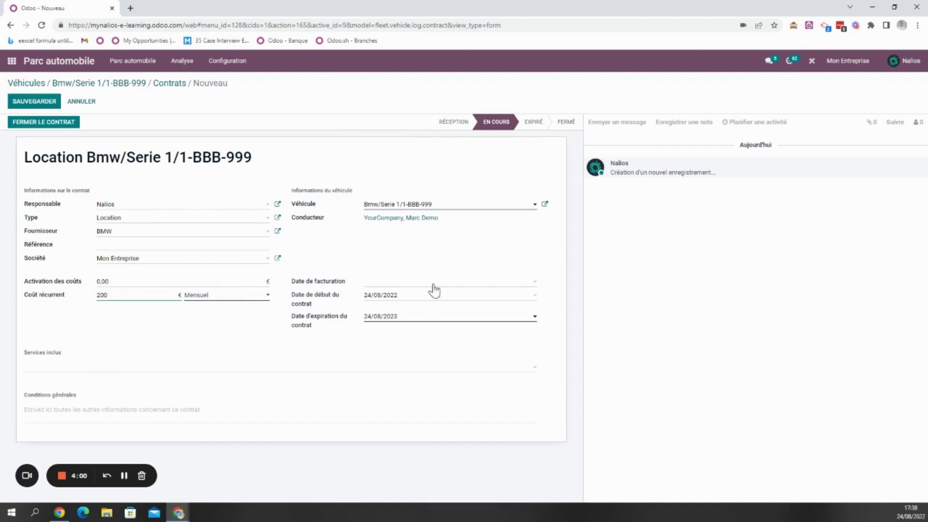
pyautogui.click(44, 102)
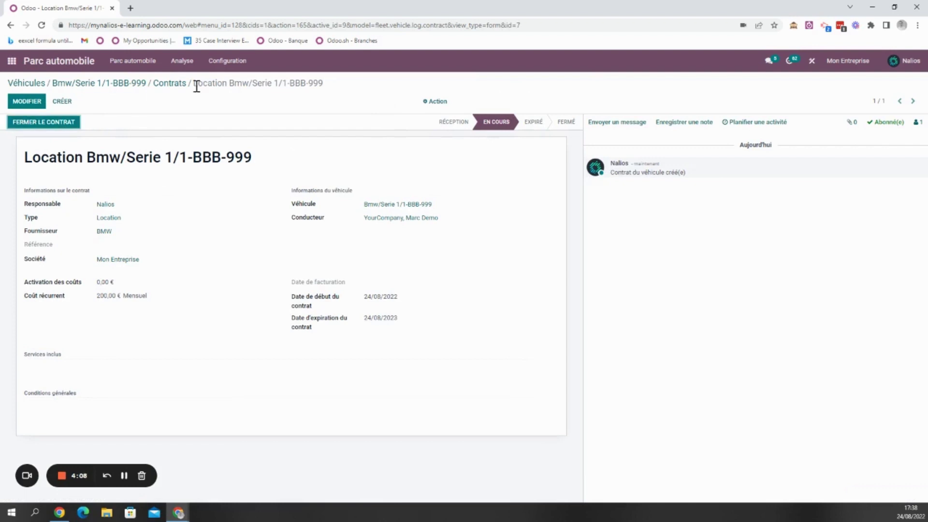
pyautogui.click(166, 84)
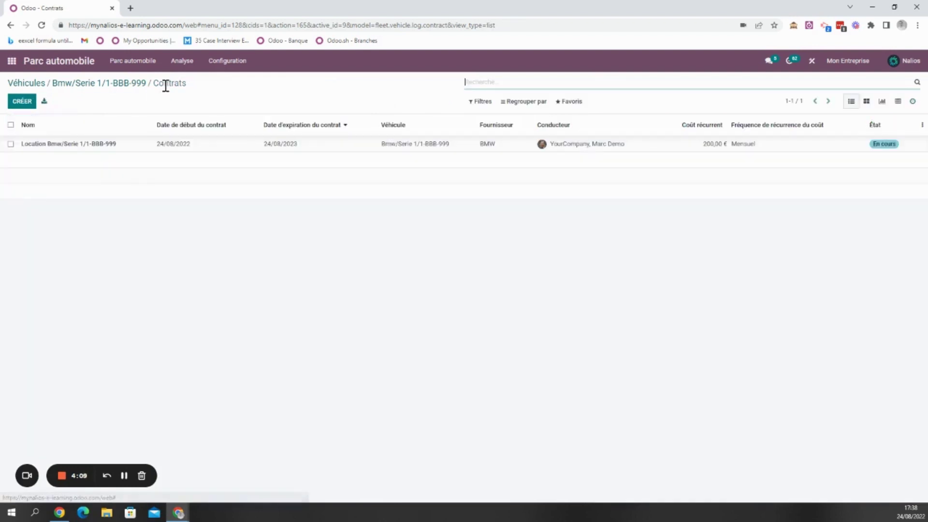
pyautogui.click(111, 84)
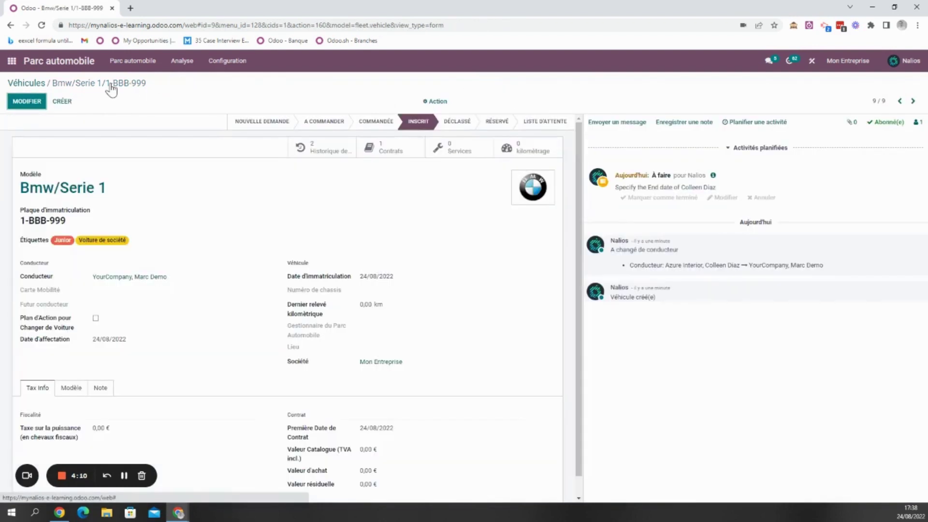
# Step: Create a new service entry for the vehicle with description Lavage and service type Lavage de voiture
pyautogui.click(453, 155)
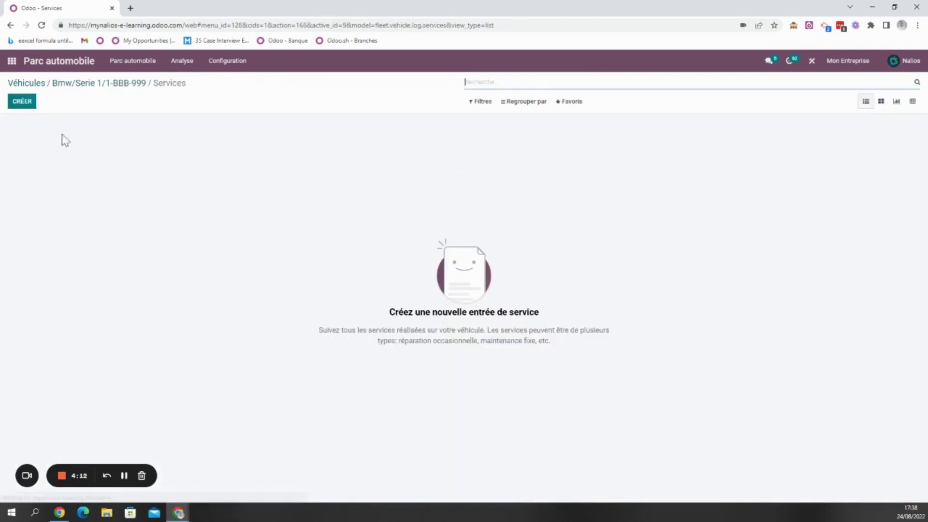
pyautogui.click(20, 103)
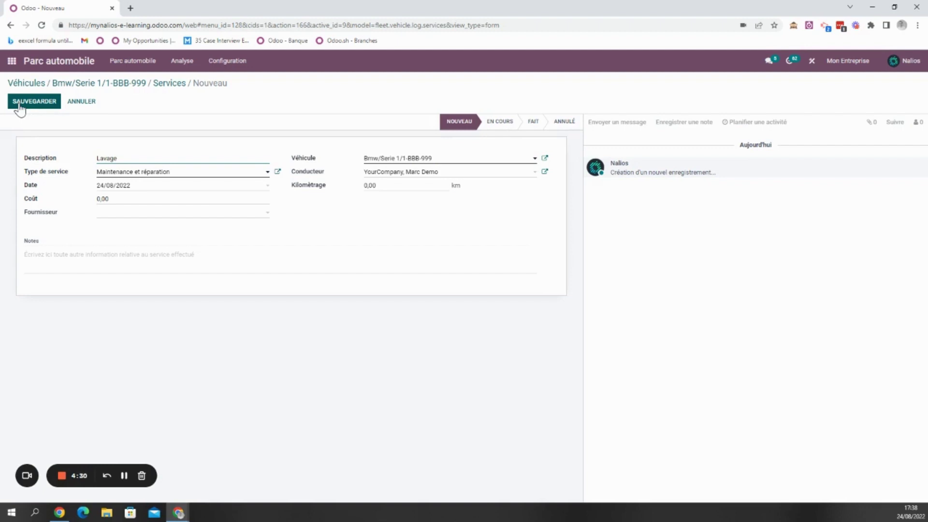
pyautogui.click(121, 173)
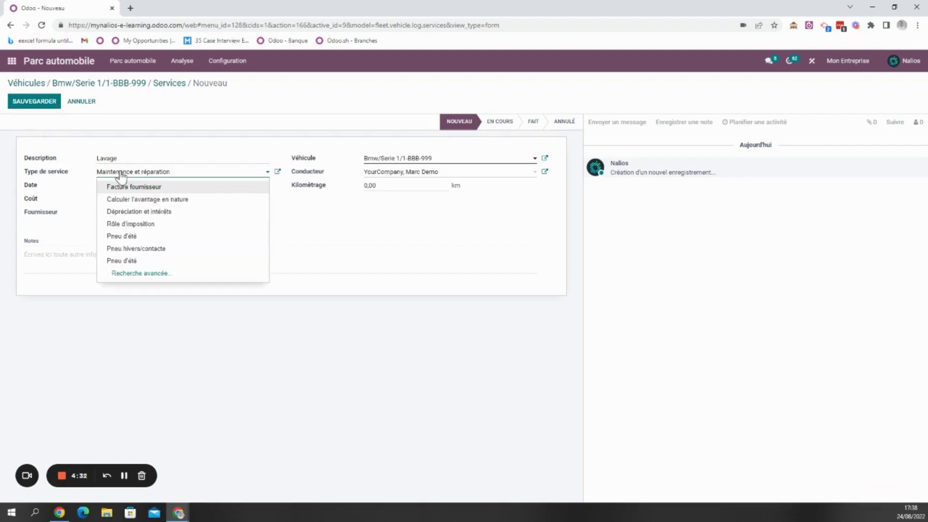
pyautogui.moveTo(176, 173); pyautogui.dragTo(94, 175)
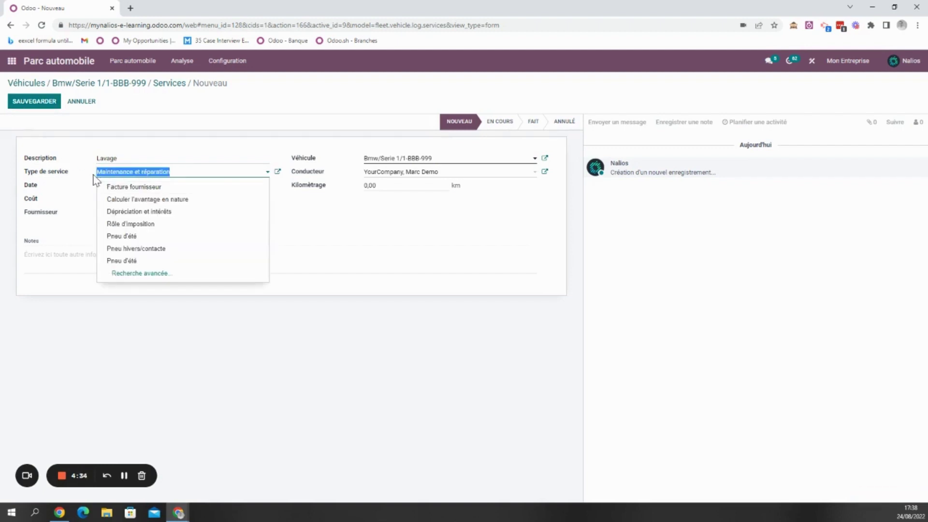
pyautogui.write('lava')
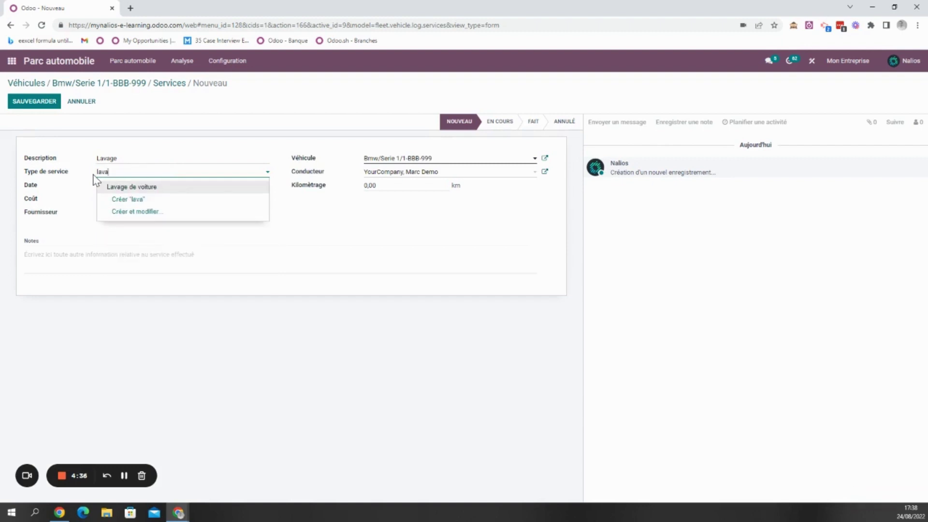
pyautogui.click(124, 191)
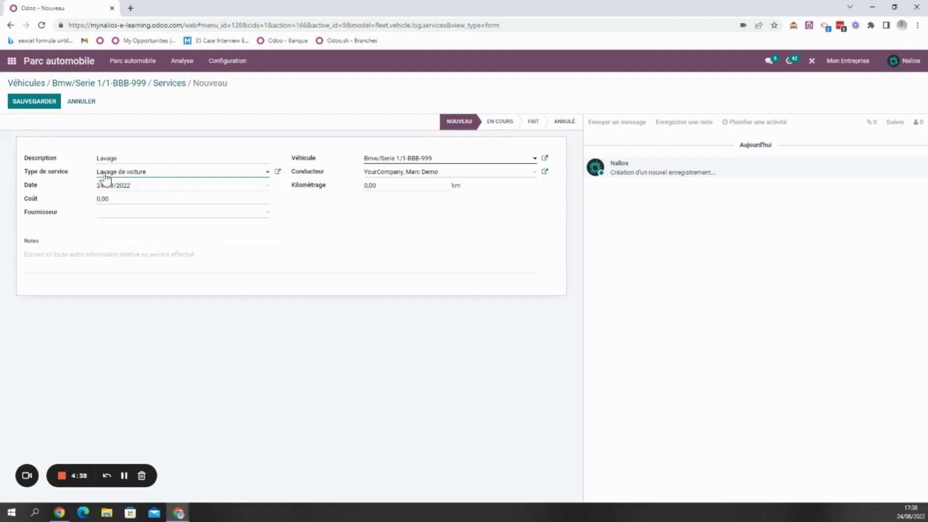
# Step: Set the wash service's cost to 150 € and its mileage to 150 km, save it and return to the vehicle
pyautogui.click(118, 199)
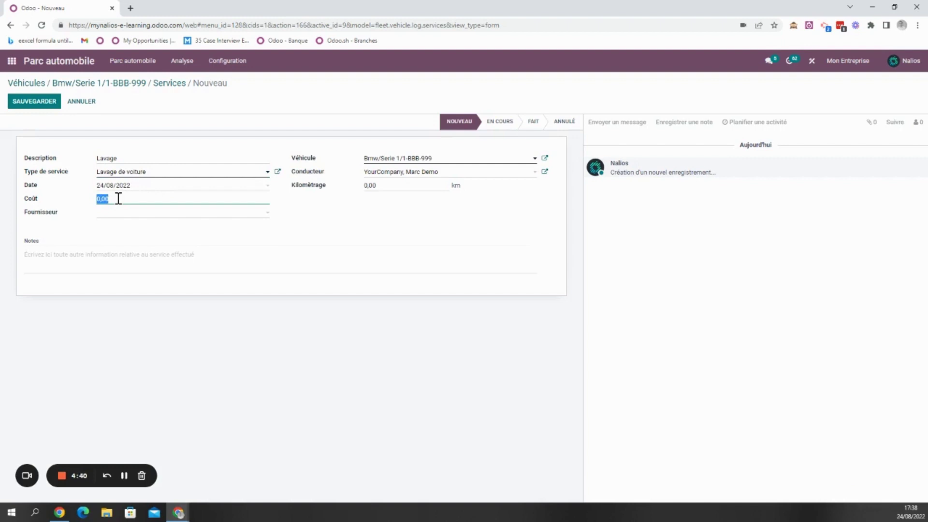
pyautogui.write('150')
pyautogui.click(396, 184)
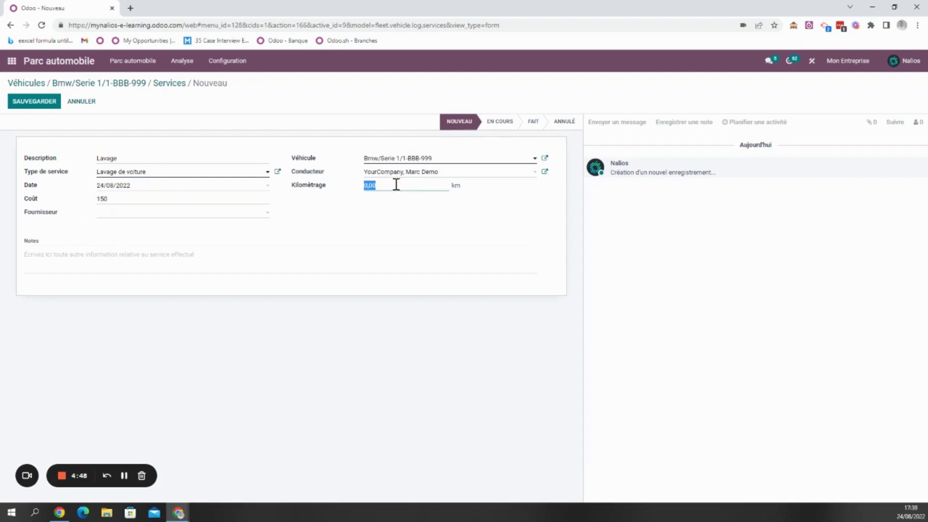
pyautogui.write('150')
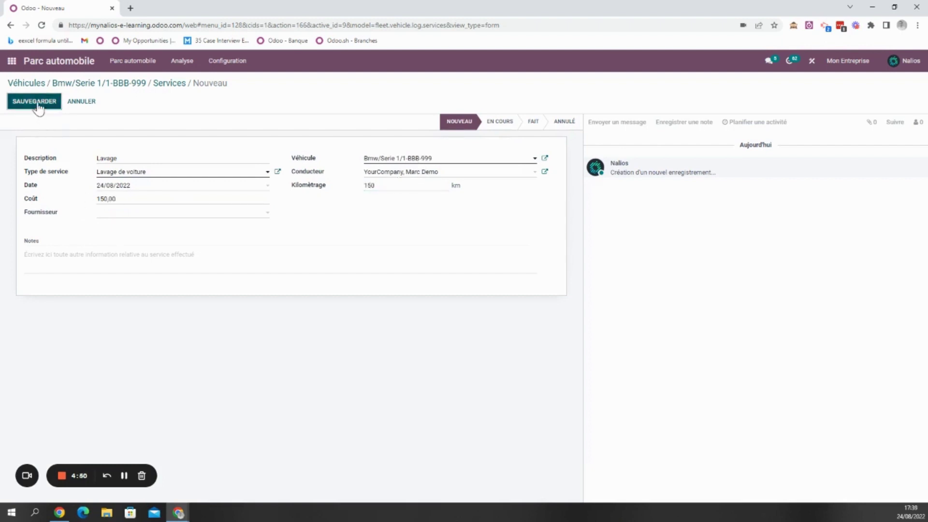
pyautogui.click(37, 102)
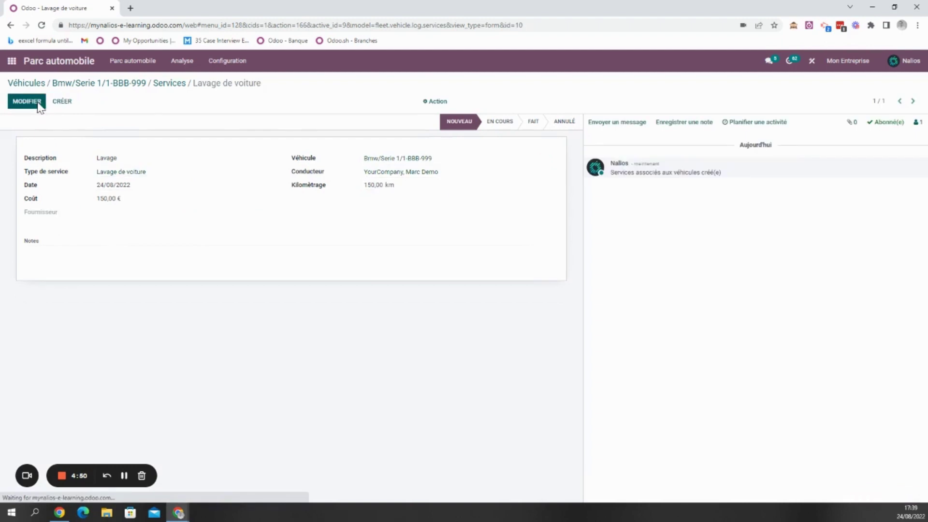
pyautogui.click(161, 84)
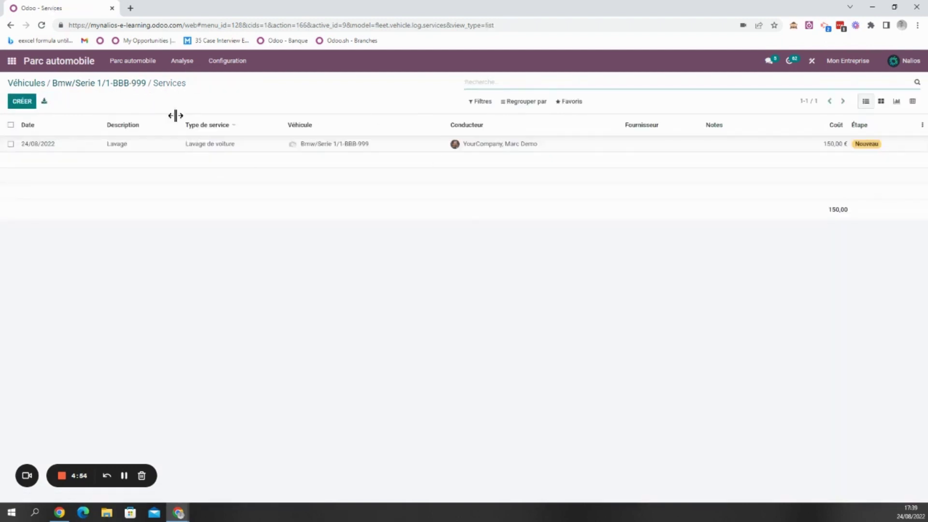
pyautogui.click(132, 86)
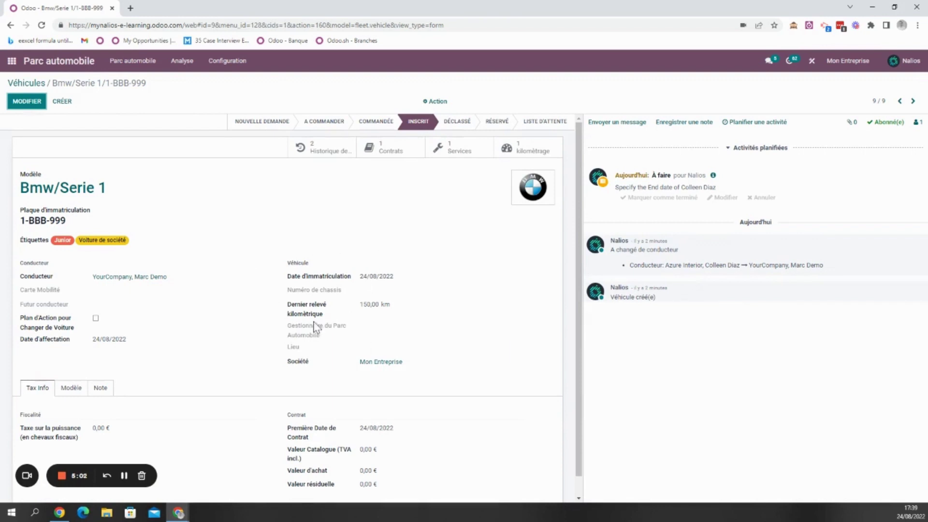
# Step: Add an odometer entry for the vehicle dated 25/08/2022 with a mileage of 200 km, save it and return to the vehicle
pyautogui.click(533, 151)
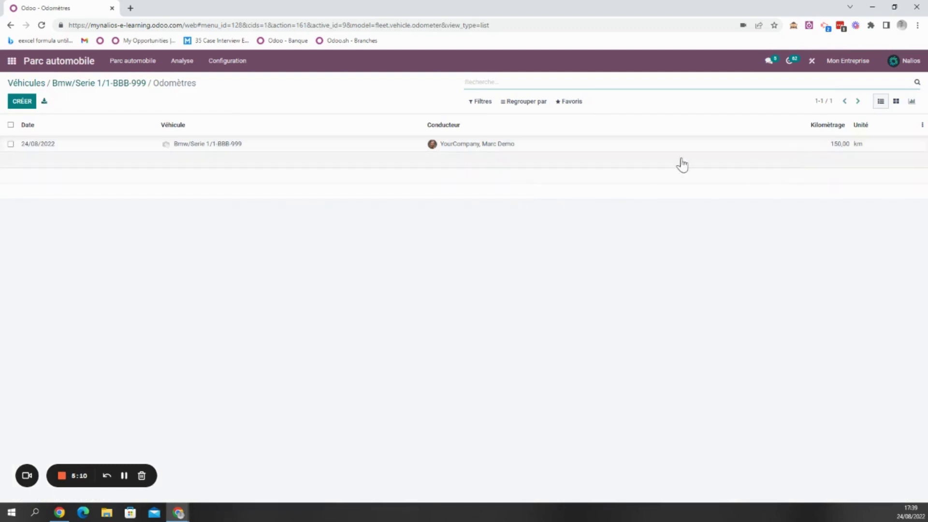
pyautogui.click(22, 101)
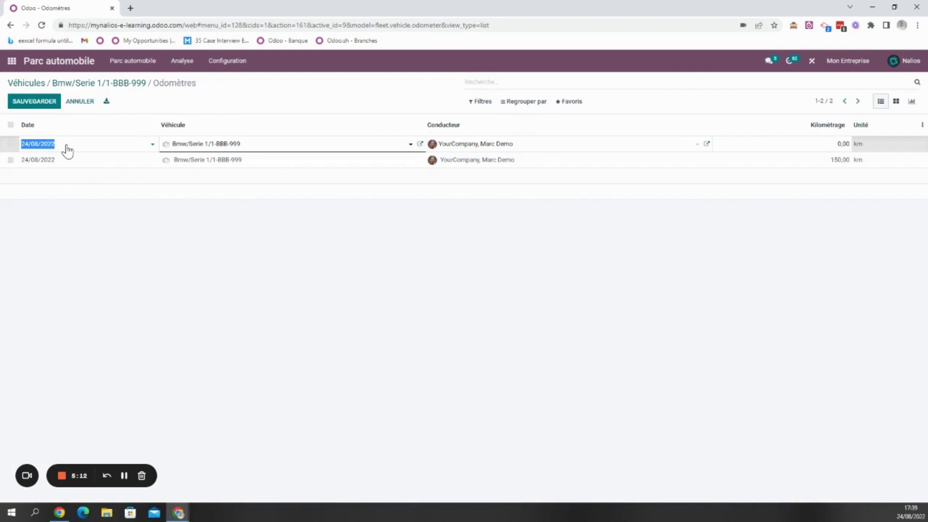
pyautogui.write('250')
pyautogui.click(275, 97)
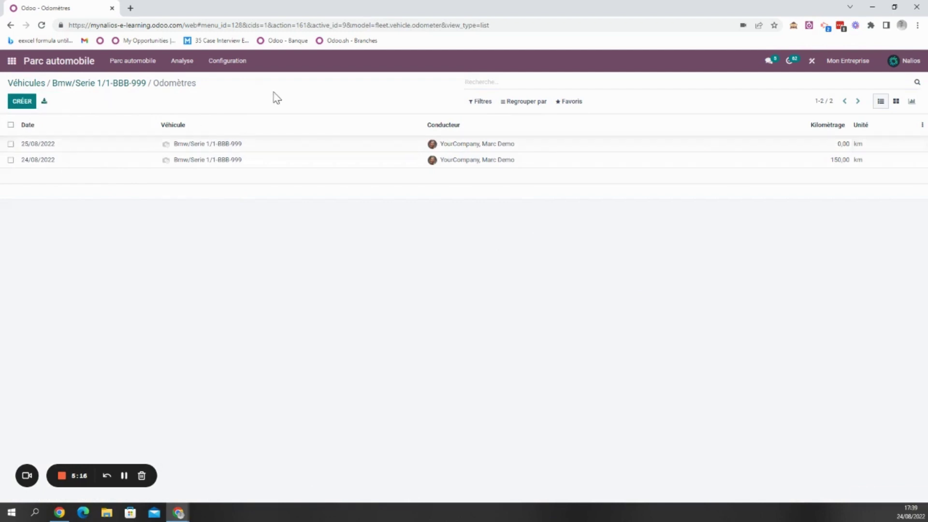
pyautogui.click(836, 143)
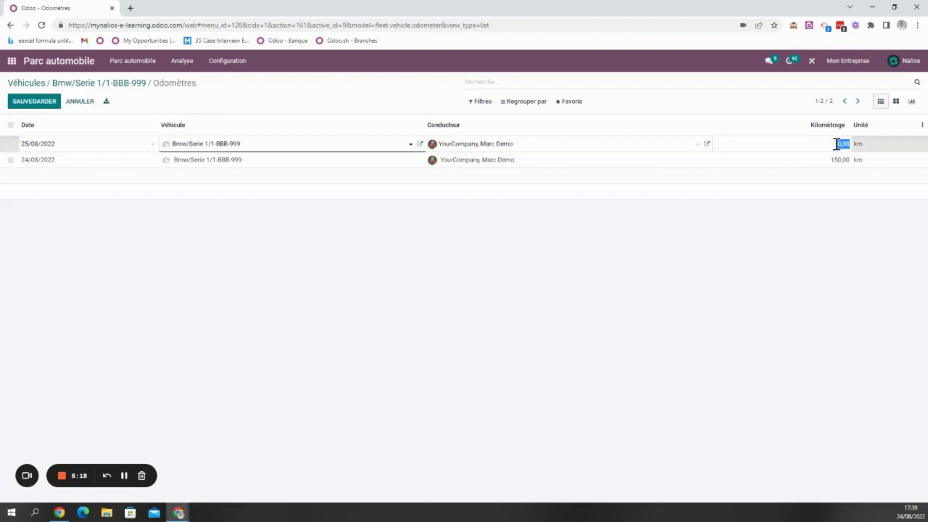
pyautogui.write('200')
pyautogui.click(27, 102)
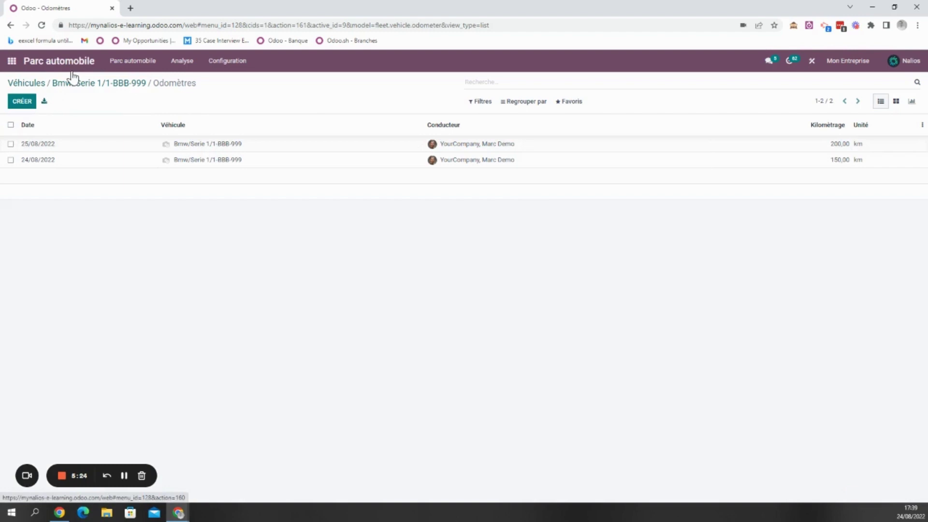
pyautogui.click(99, 86)
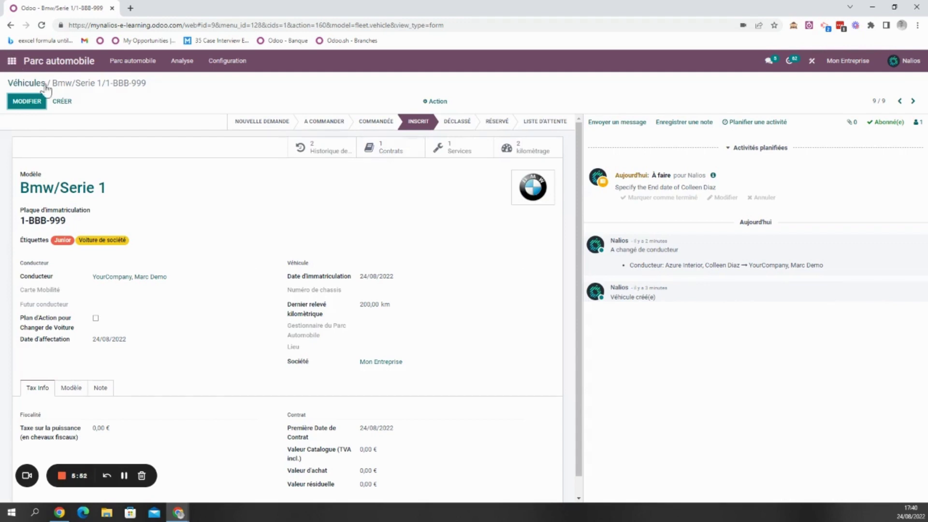
# Step: Switch to the Comptabilité app and create a new vendor bill with BMW as the supplier
pyautogui.click(11, 61)
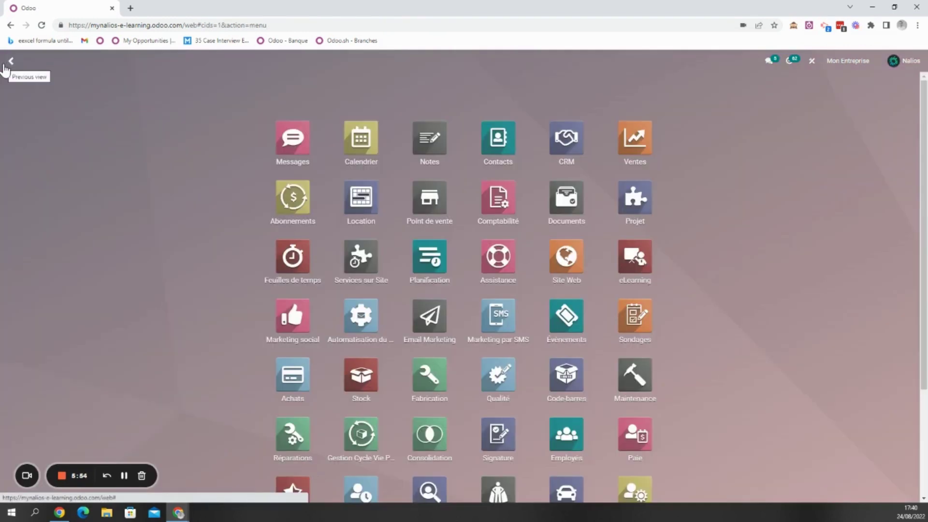
pyautogui.click(495, 208)
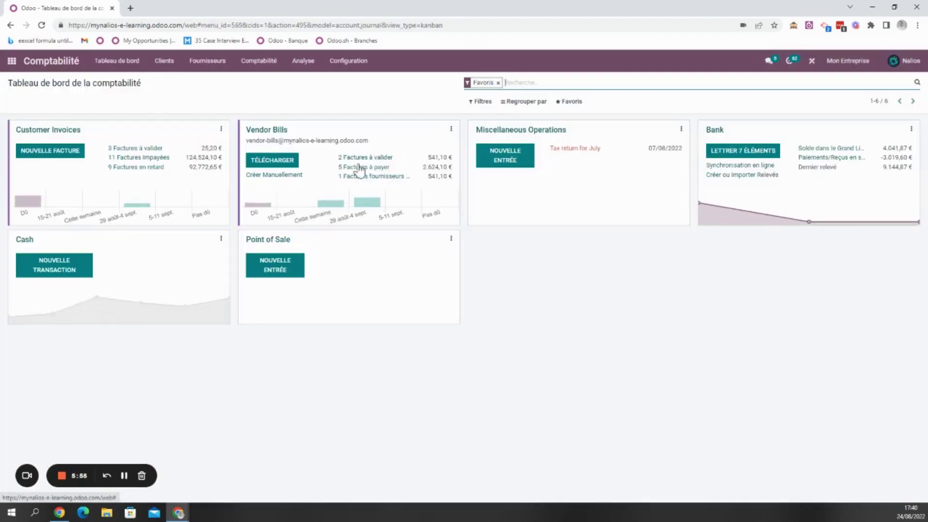
pyautogui.click(201, 70)
pyautogui.click(203, 82)
pyautogui.click(25, 110)
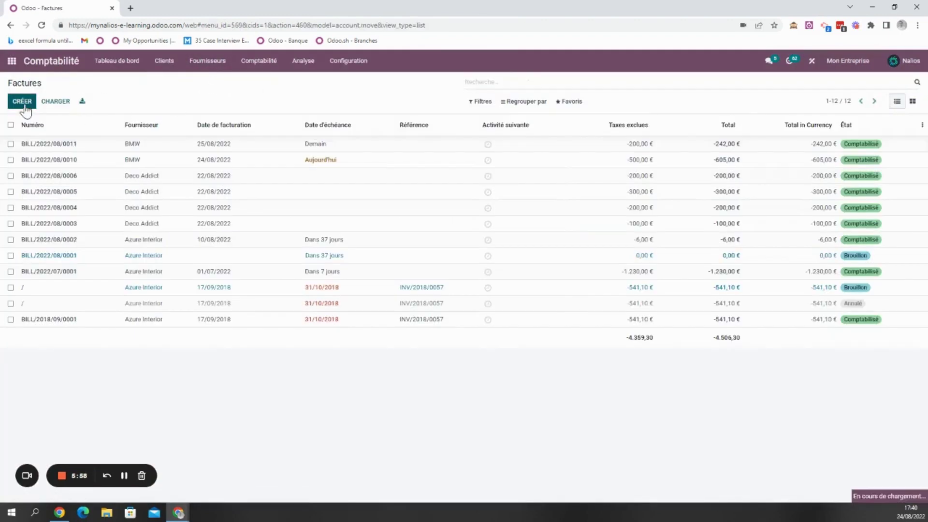
pyautogui.write('Bm')
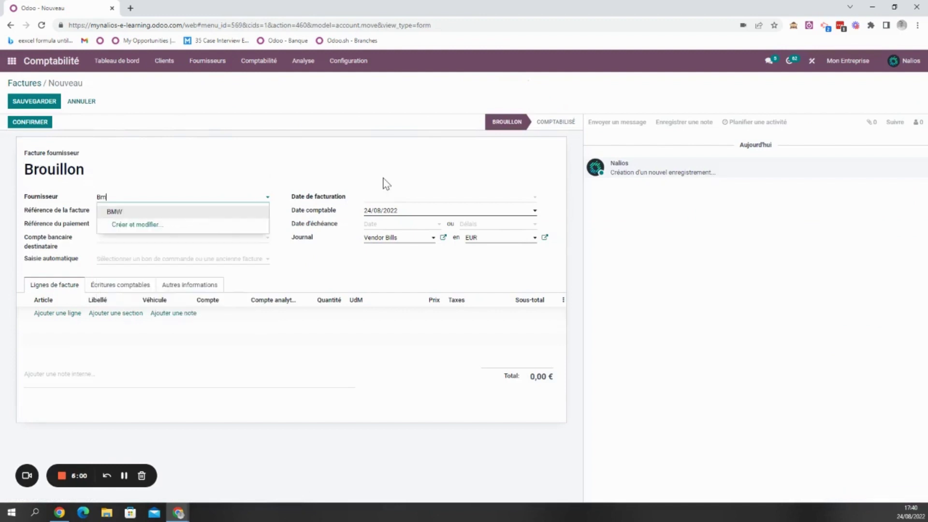
pyautogui.click(193, 213)
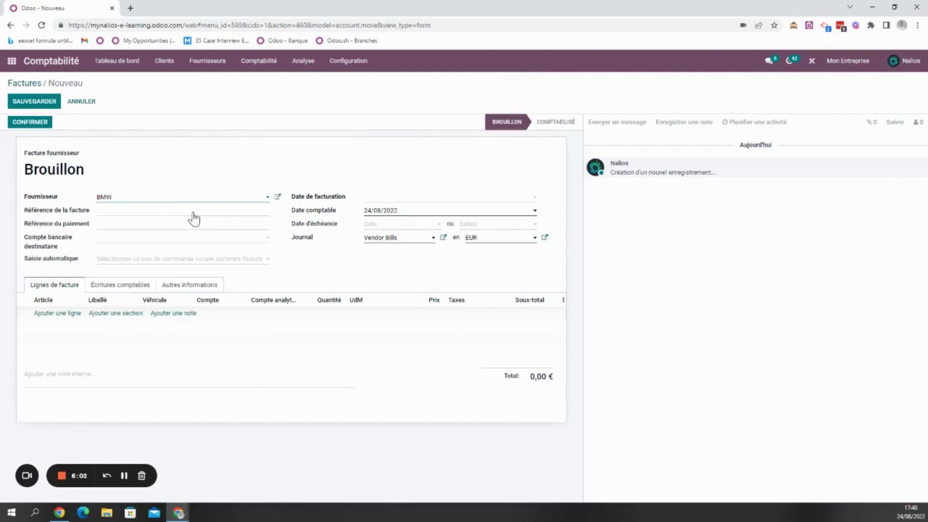
# Step: Add a bill line labelled Entretien with a price of 300 and assign it to the vehicle Bmw/Serie 1/1-BBB-999
pyautogui.click(53, 313)
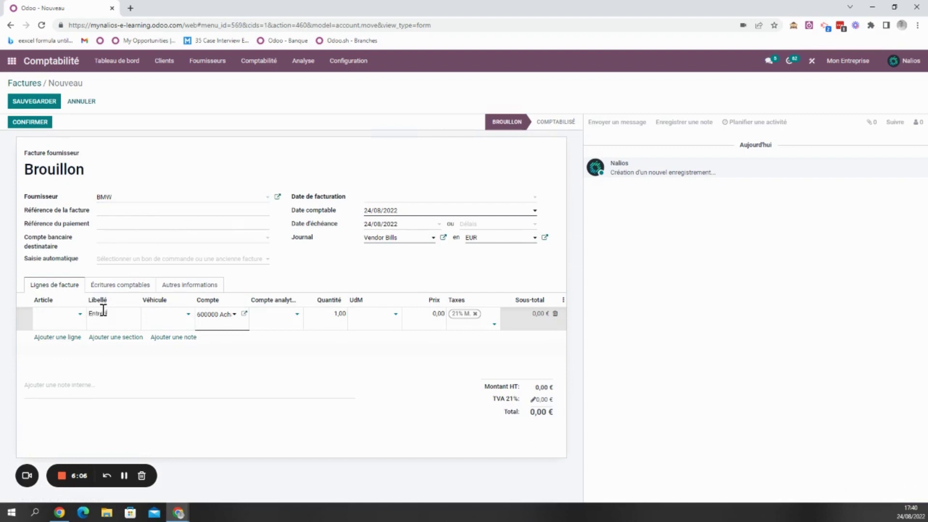
pyautogui.click(413, 315)
pyautogui.write('3')
pyautogui.click(161, 321)
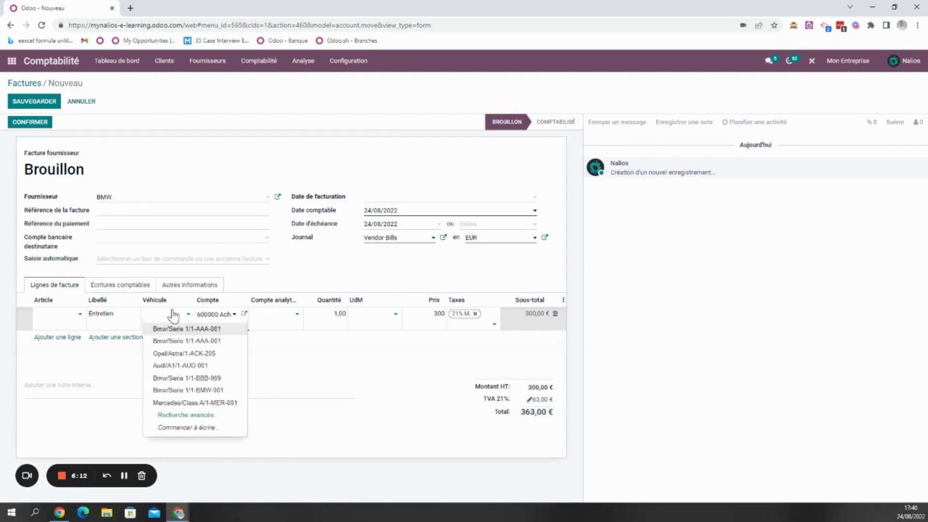
pyautogui.write('bmw')
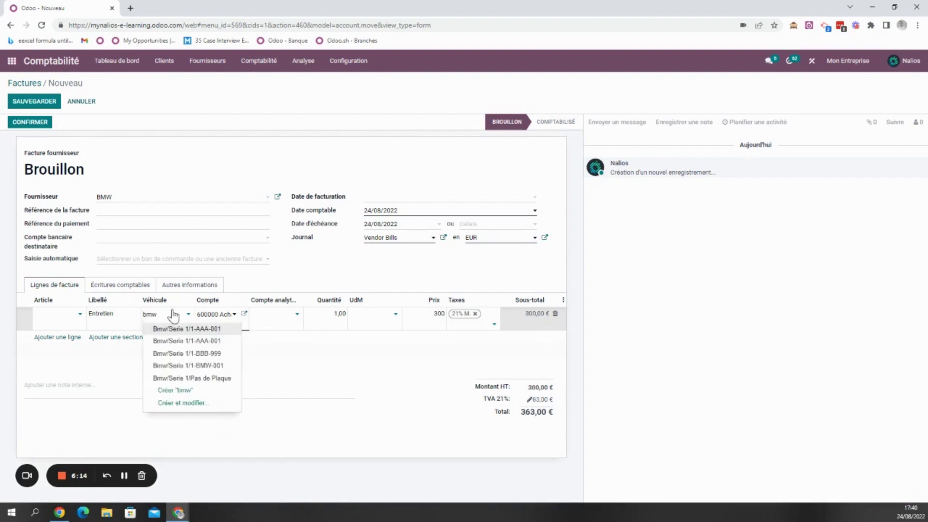
pyautogui.click(198, 354)
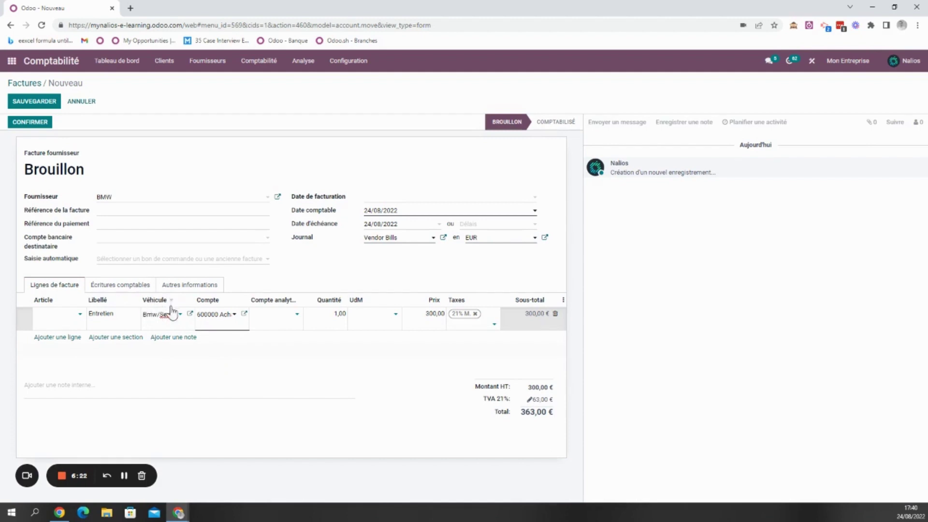
# Step: Check the optional columns of the bill lines, then save the draft vendor bill and try to confirm it
pyautogui.click(563, 300)
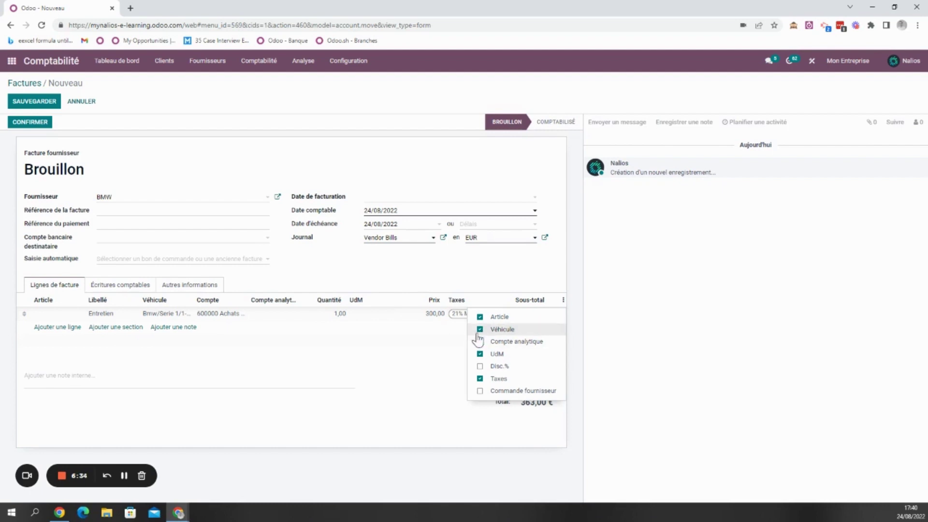
pyautogui.click(33, 101)
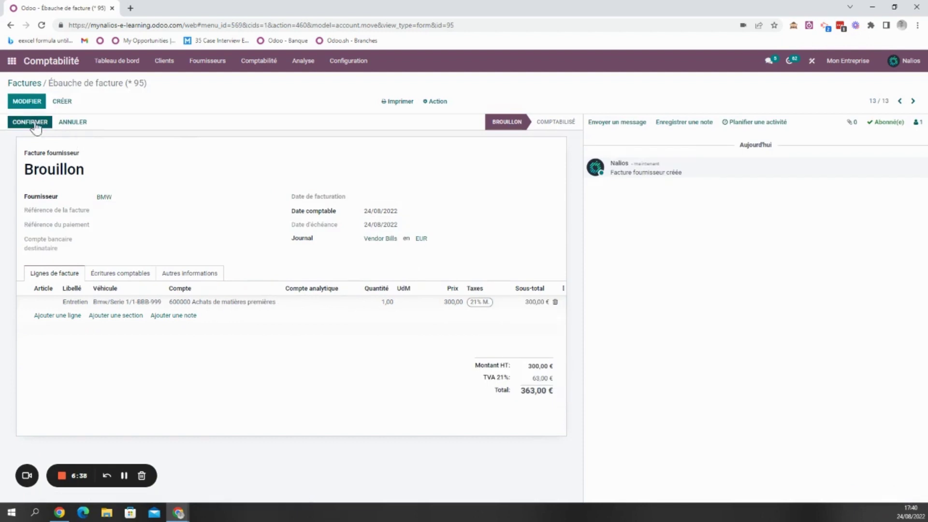
pyautogui.click(36, 125)
pyautogui.click(244, 132)
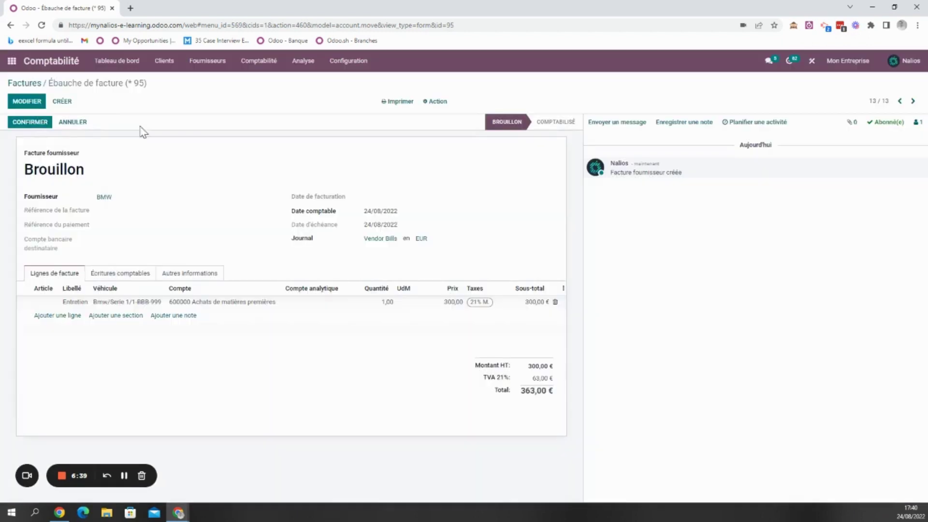
# Step: Set the vendor bill's invoice date to 24/08/2022, then save and confirm the bill
pyautogui.click(25, 101)
pyautogui.click(382, 197)
pyautogui.click(428, 302)
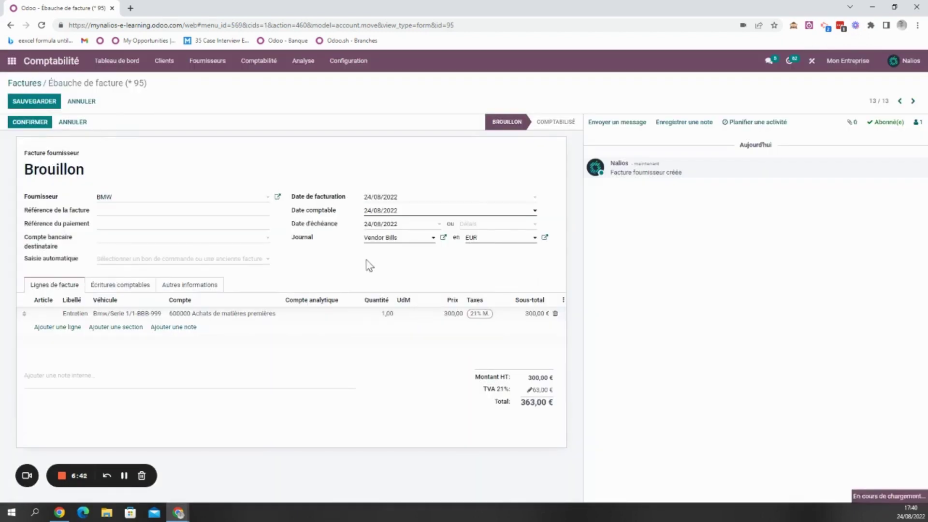
pyautogui.click(34, 101)
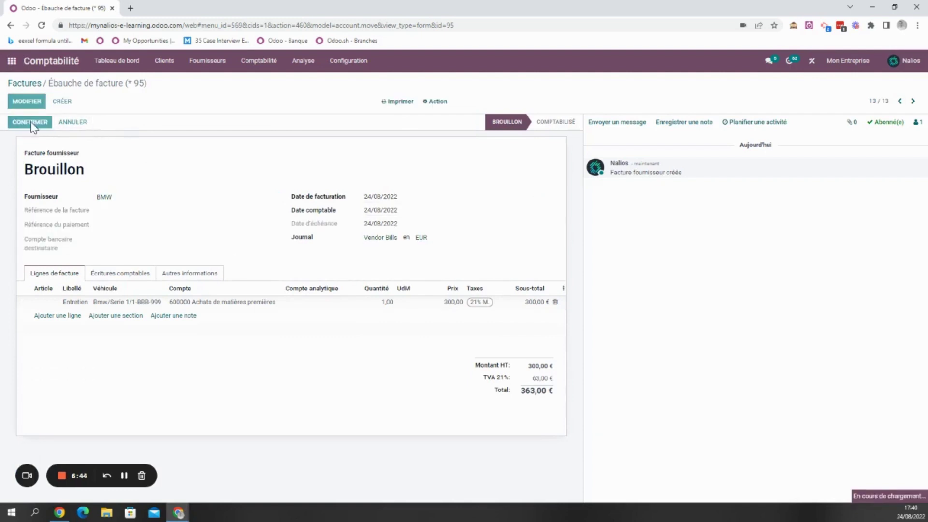
pyautogui.click(30, 122)
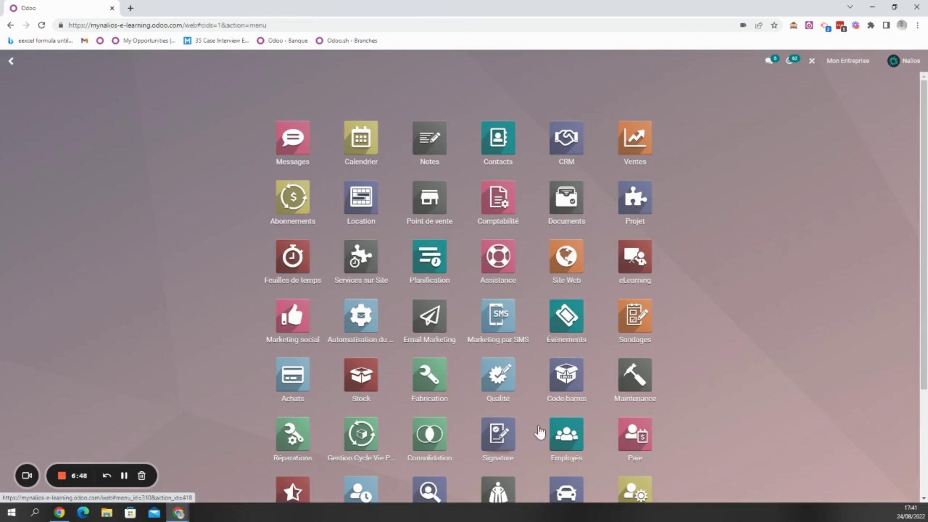
# Step: Switch to the Parc automobile app, search the vehicles for 999 and open the Bmw/Serie 1/1-BBB-999 record
pyautogui.scroll(-2, 565, 440)
pyautogui.click(573, 400)
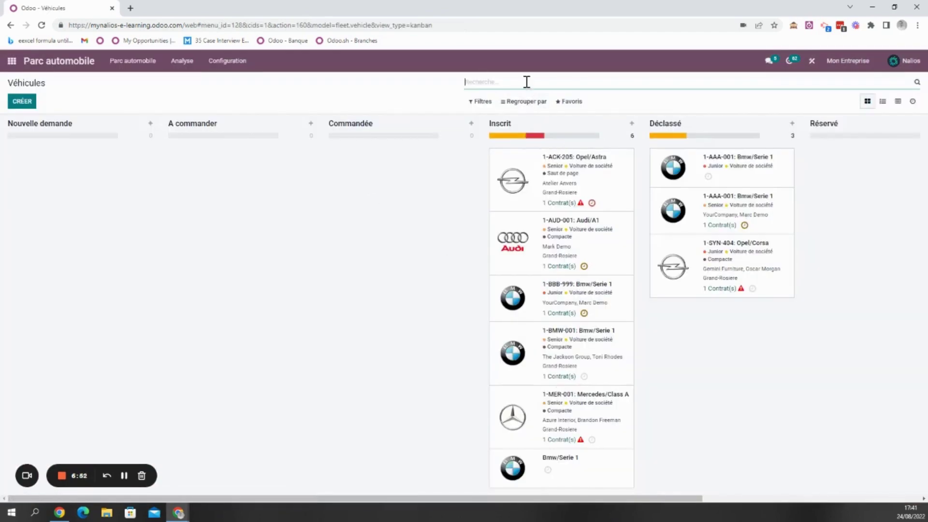
pyautogui.write('999')
pyautogui.press('Return')
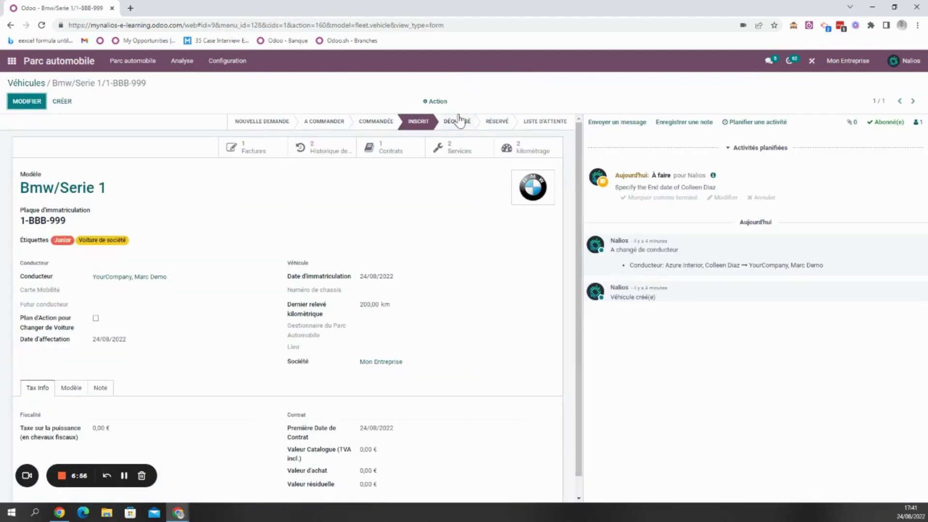
# Step: Examine the Entretien entry in the vehicle's services, including its description and service type, and return to the vehicle
pyautogui.click(446, 152)
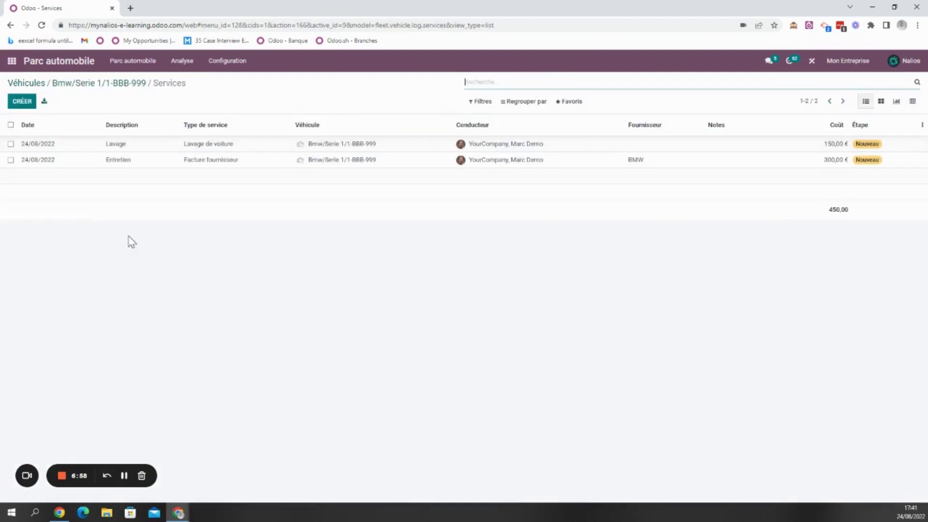
pyautogui.click(120, 162)
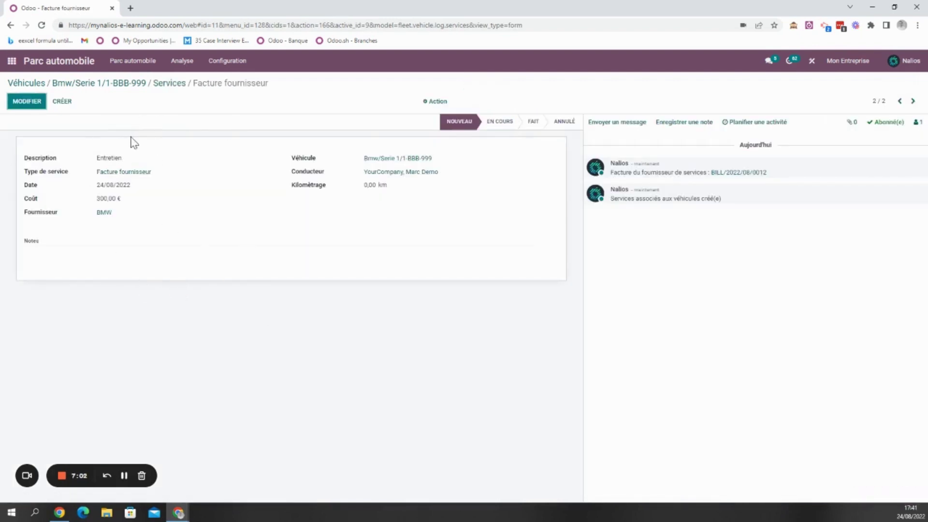
pyautogui.moveTo(96, 158); pyautogui.dragTo(135, 160)
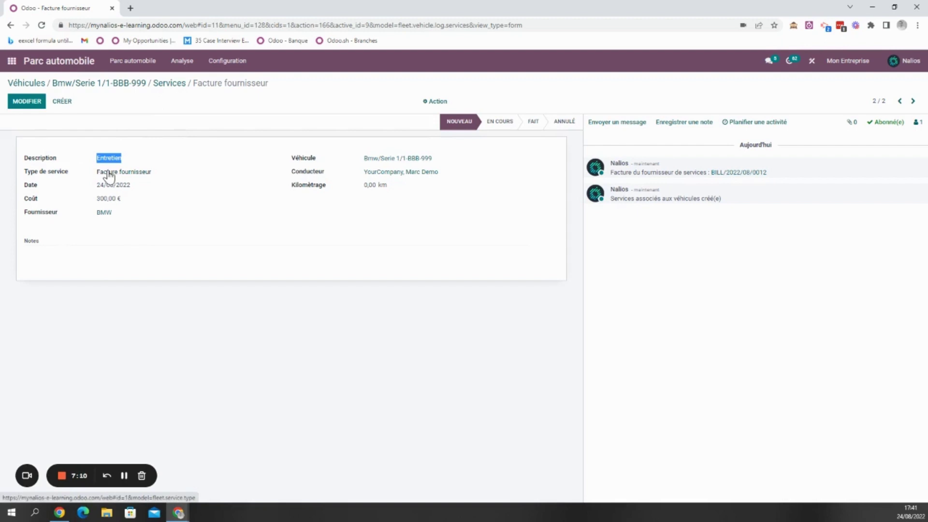
pyautogui.click(167, 85)
pyautogui.click(129, 87)
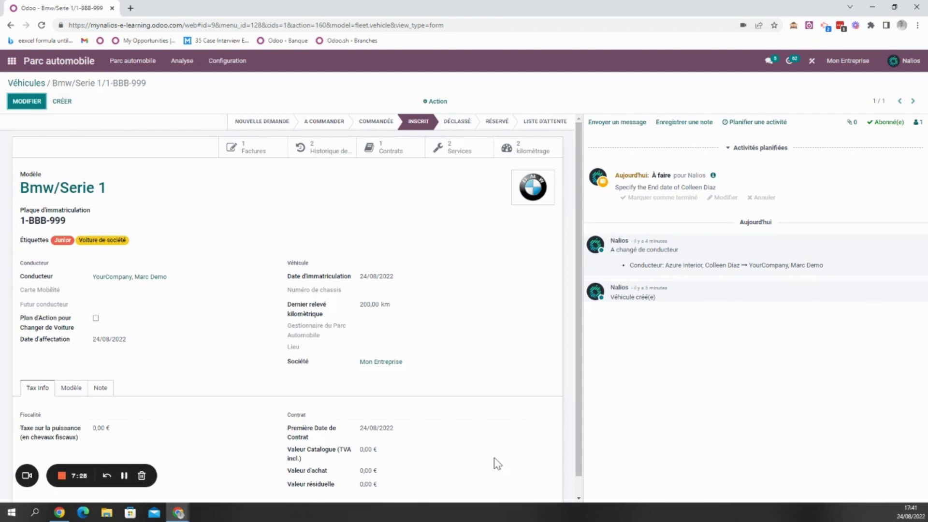
pyautogui.click(62, 476)
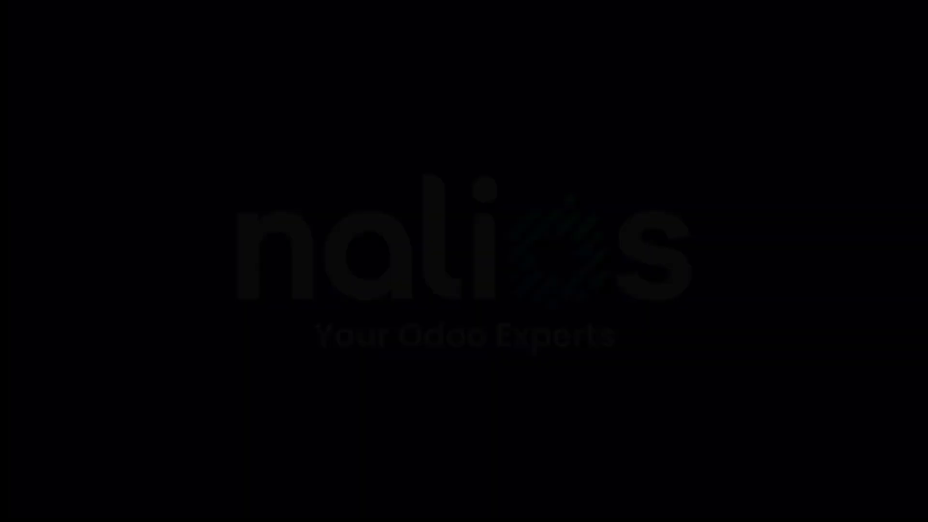